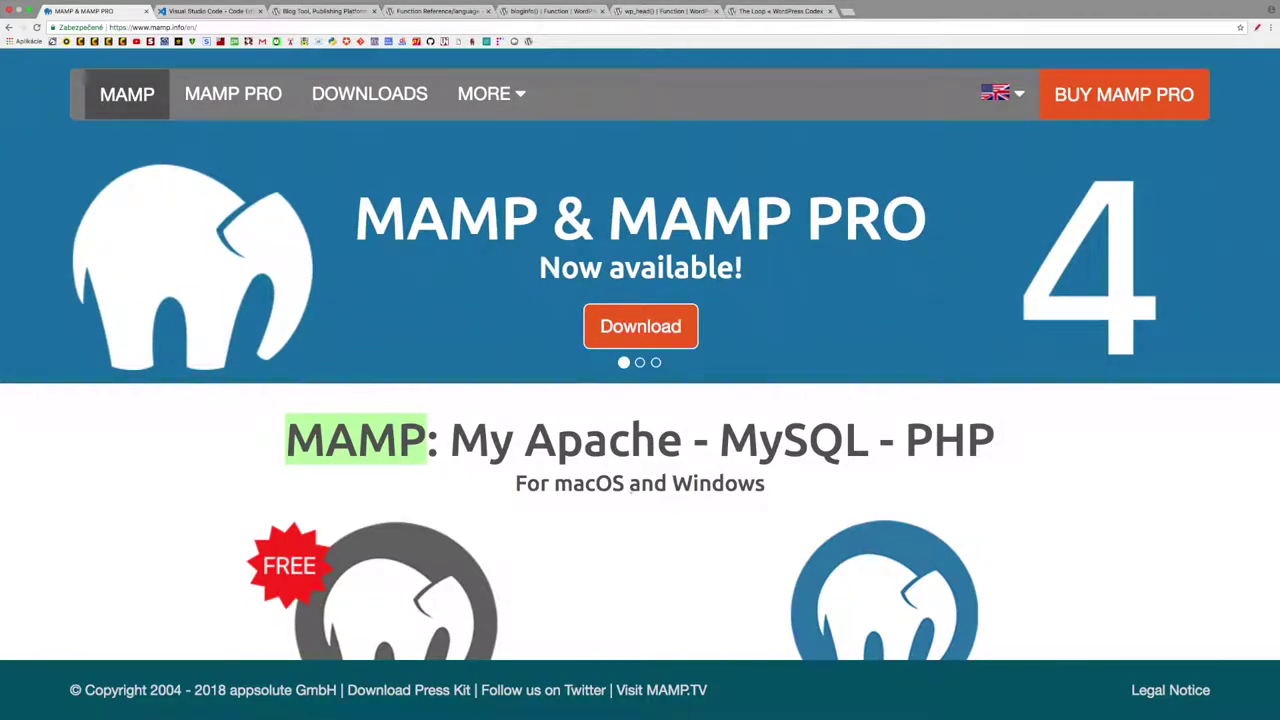
- Scroll through the MAMP homepage, then close its tab with Cmd+W
scroll(628, 485, "down", 3)
left_click_drag(672, 362, 766, 368)
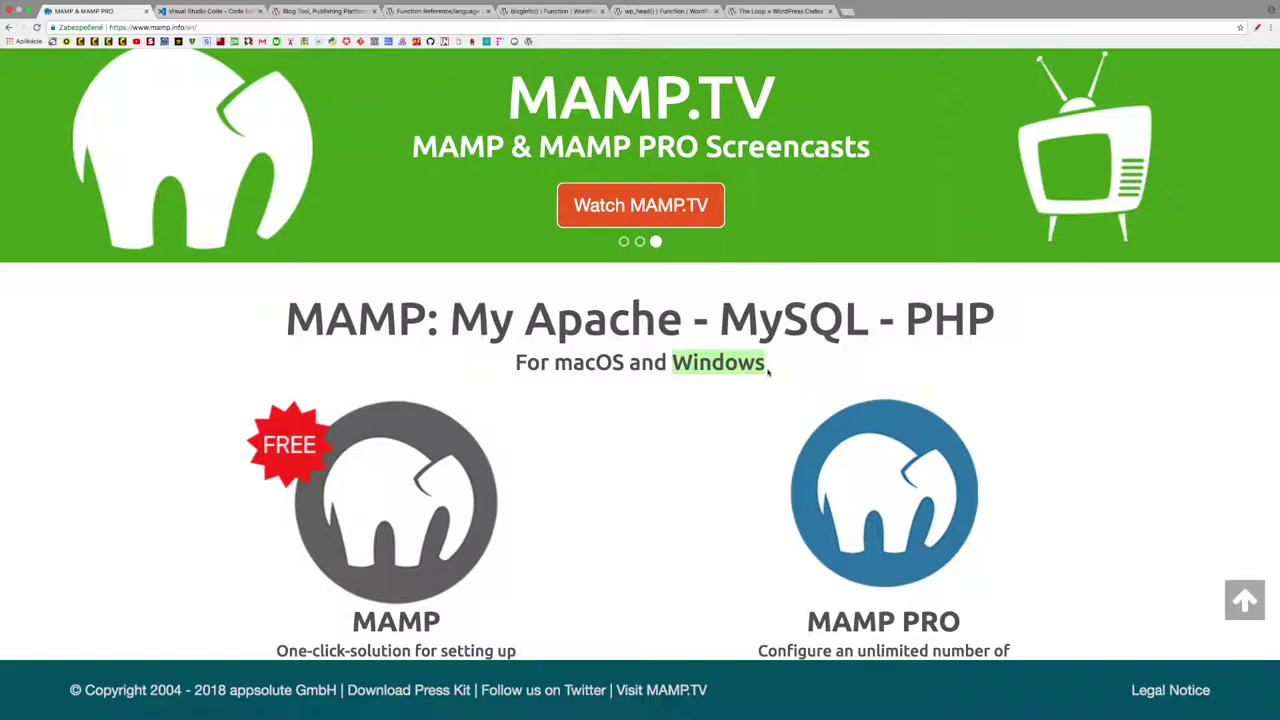
key("super+w")
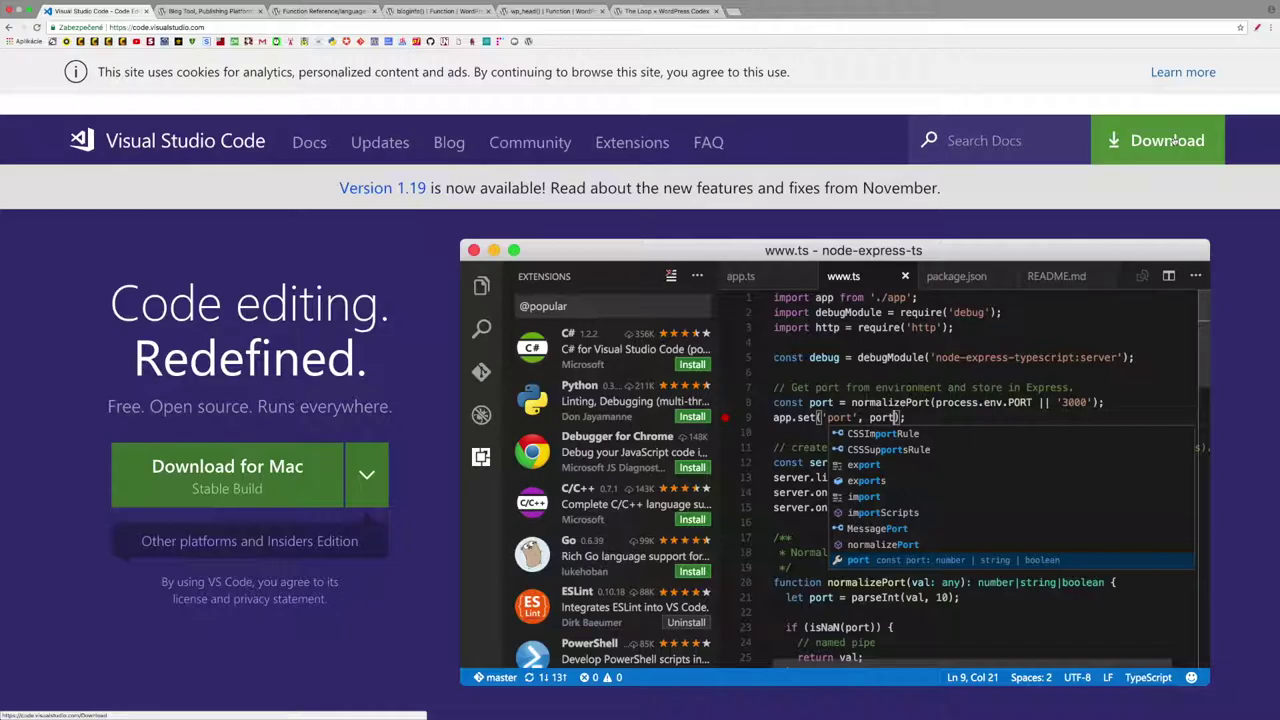
- Close the VS Code tab, then download and open the Slovak WordPress 4.9.2 zip
key("super+w")
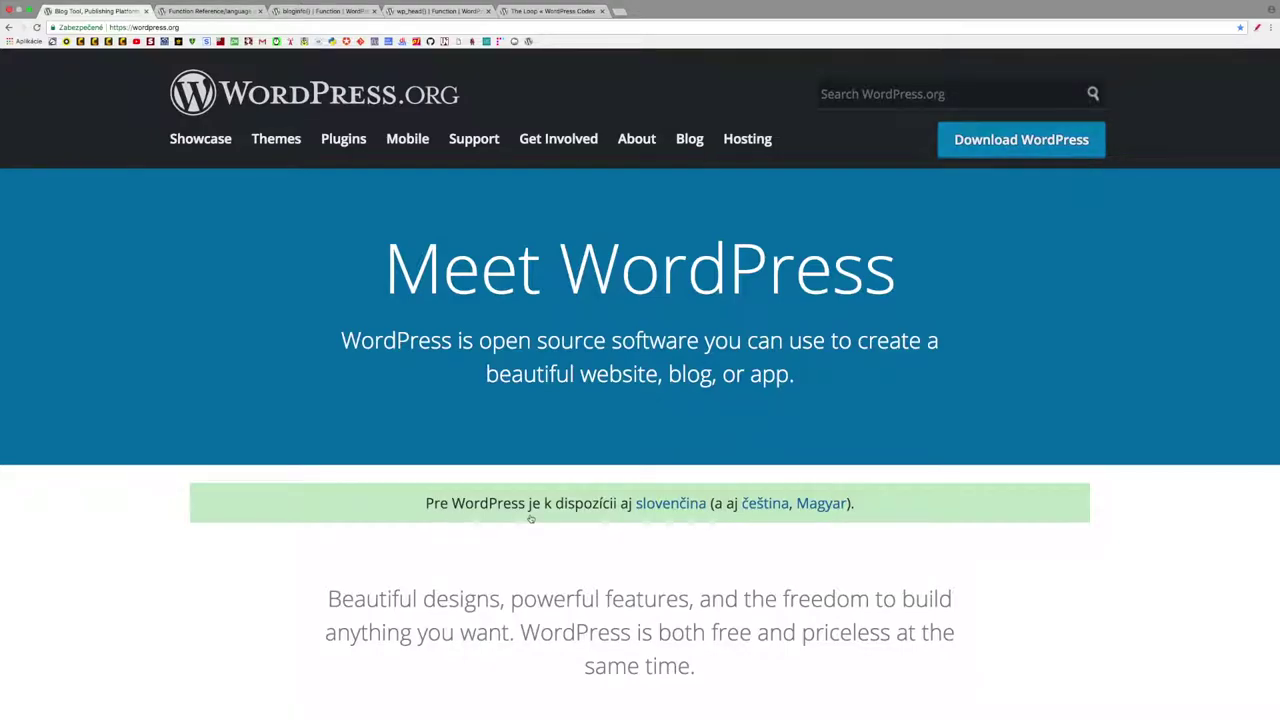
left_click(686, 508)
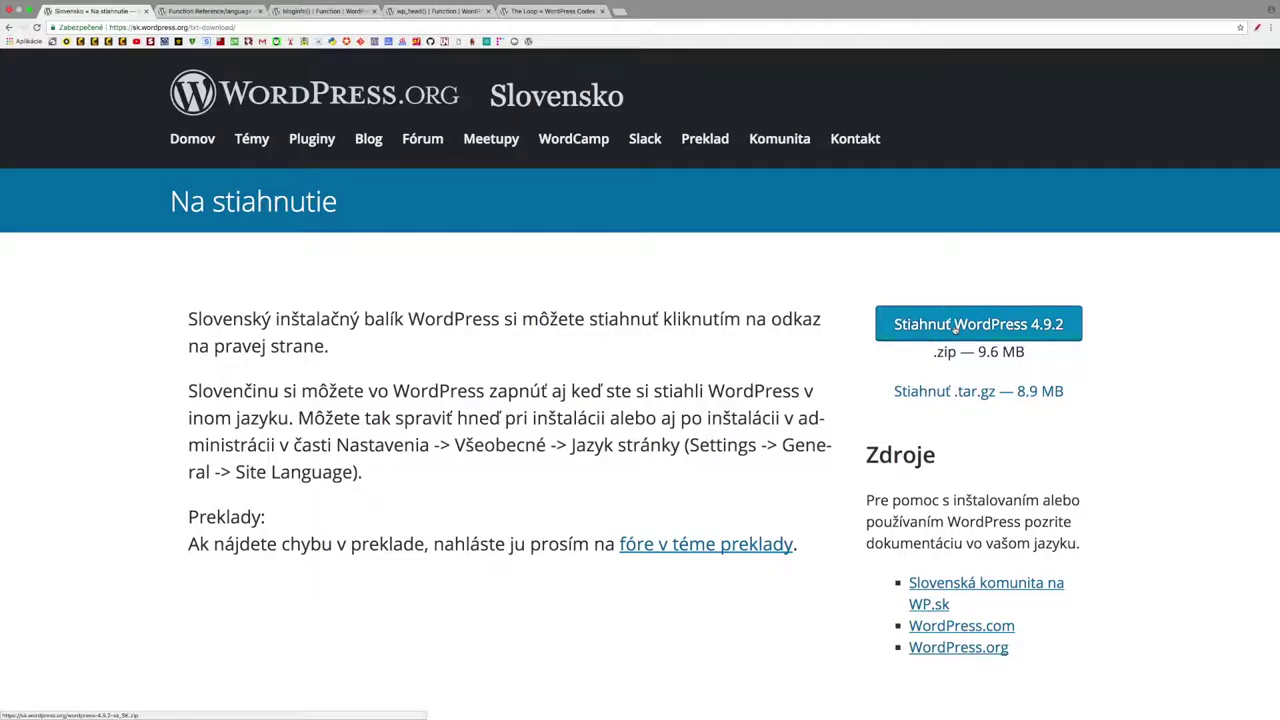
left_click(955, 326)
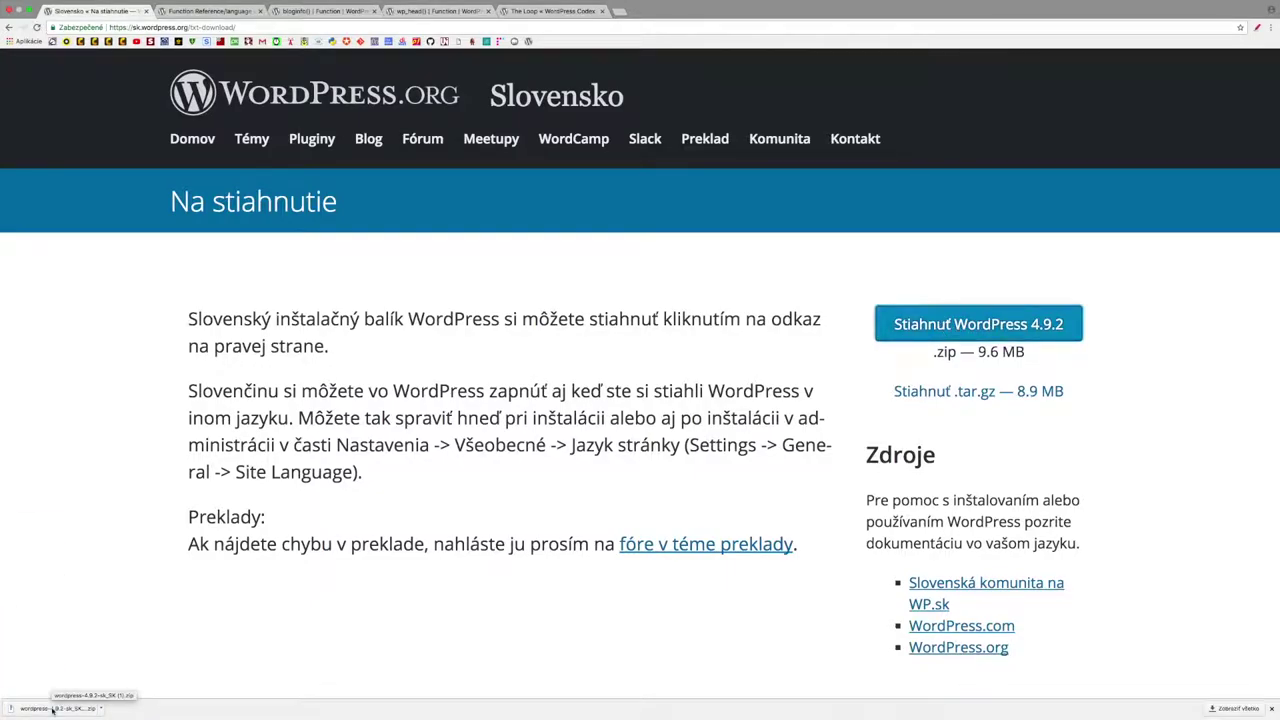
left_click(53, 710)
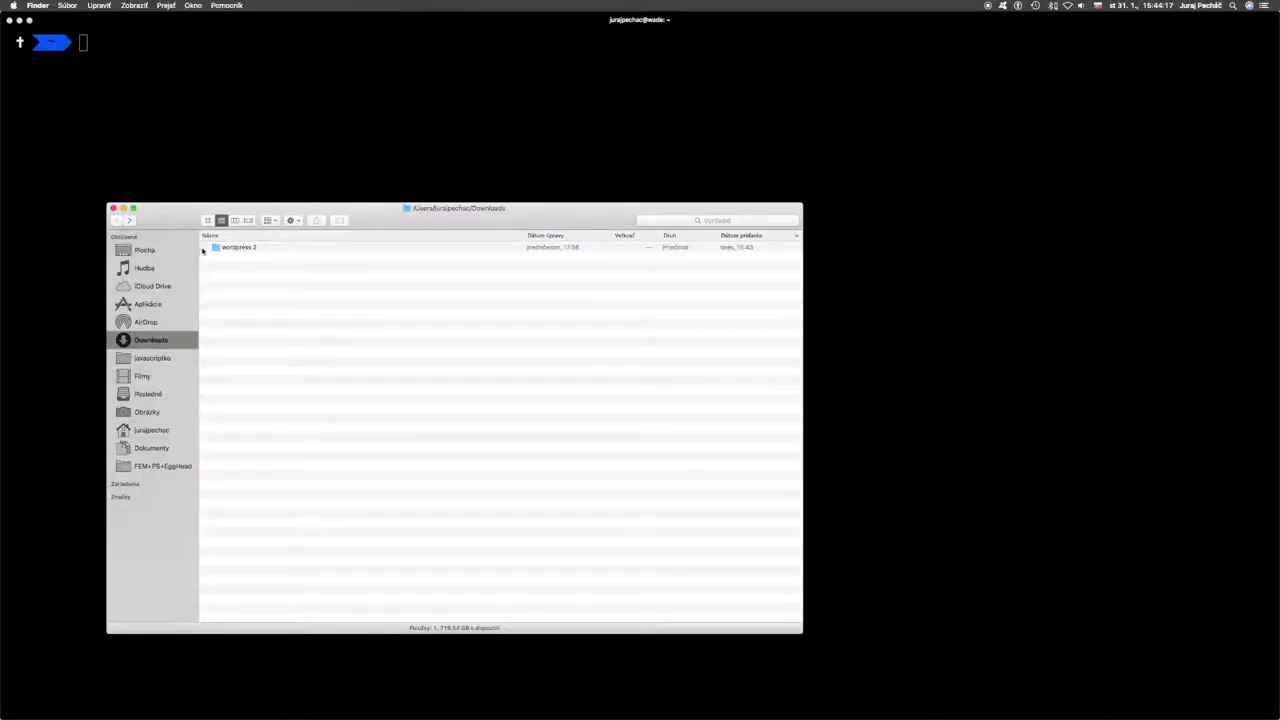
- Rename the extracted 'wordpress 2' folder to 'wordpressko'
right_click(230, 250)
left_click(262, 297)
type("wordpre")
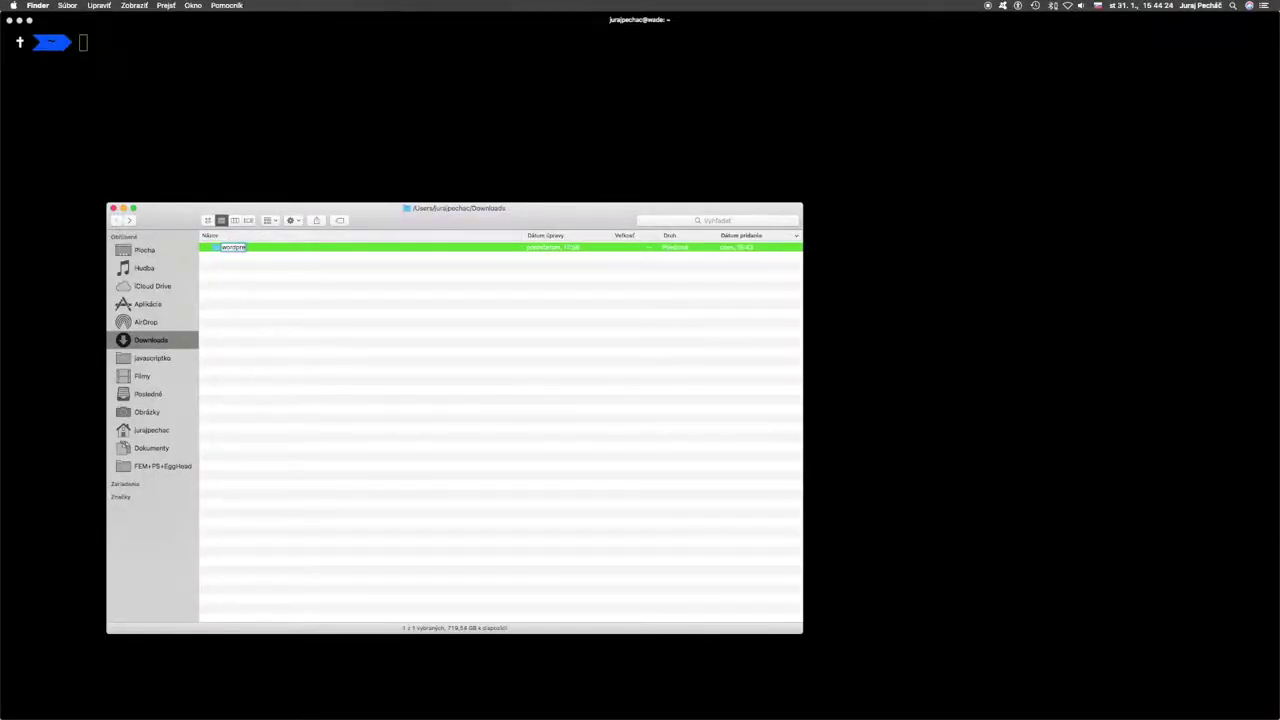
type("ssko")
key("Return")
- Move the wordpressko folder into the home folder and close the Finder window
left_click(300, 351)
left_click(238, 250)
left_click_drag(236, 249, 155, 430)
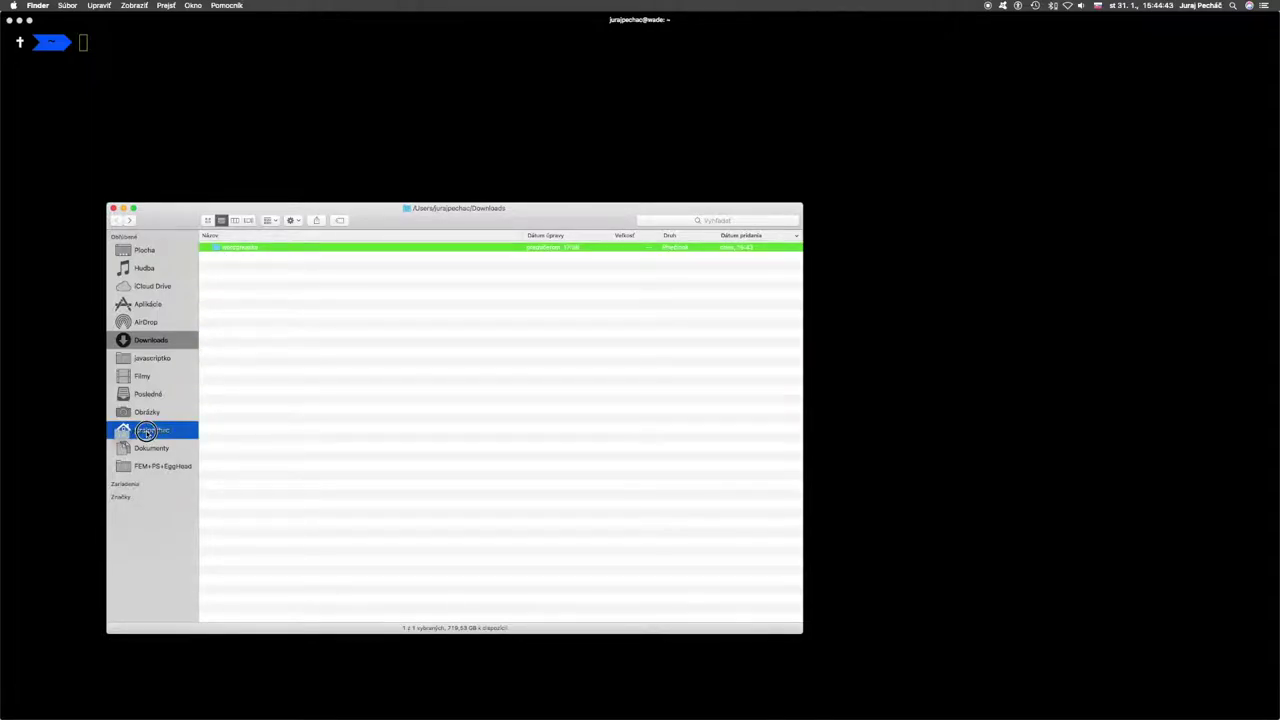
left_click(152, 430)
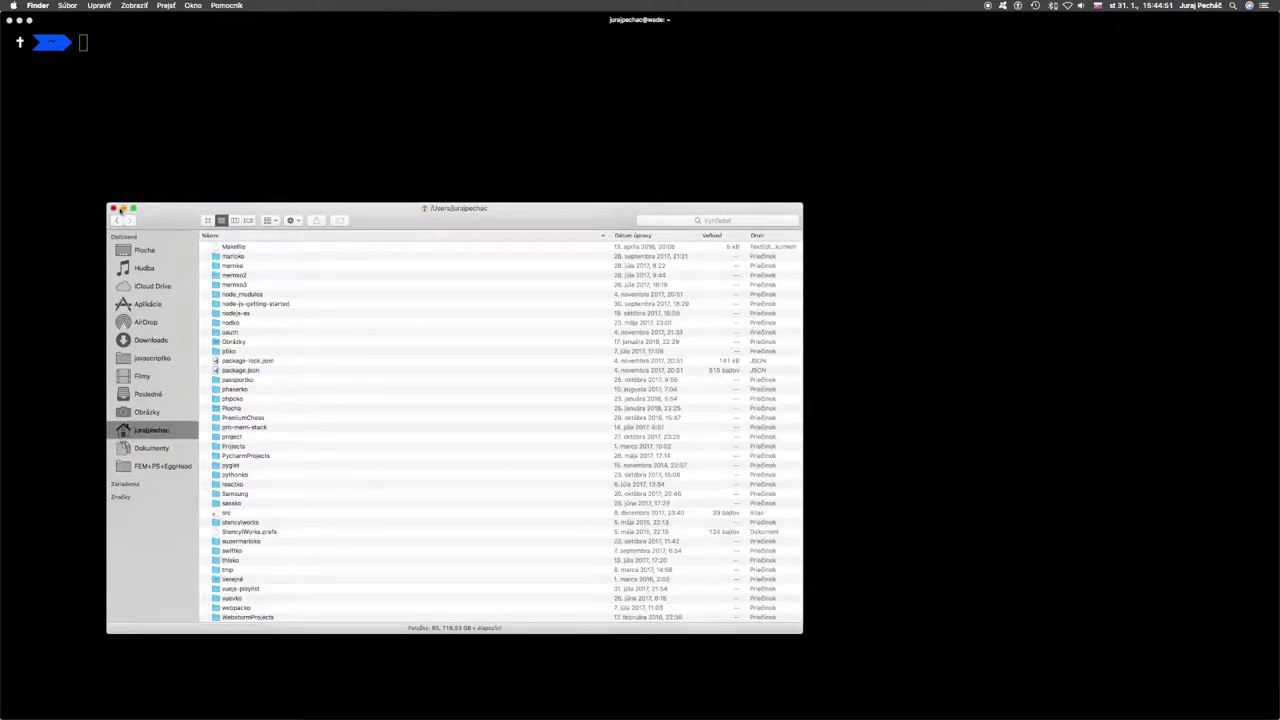
left_click(113, 208)
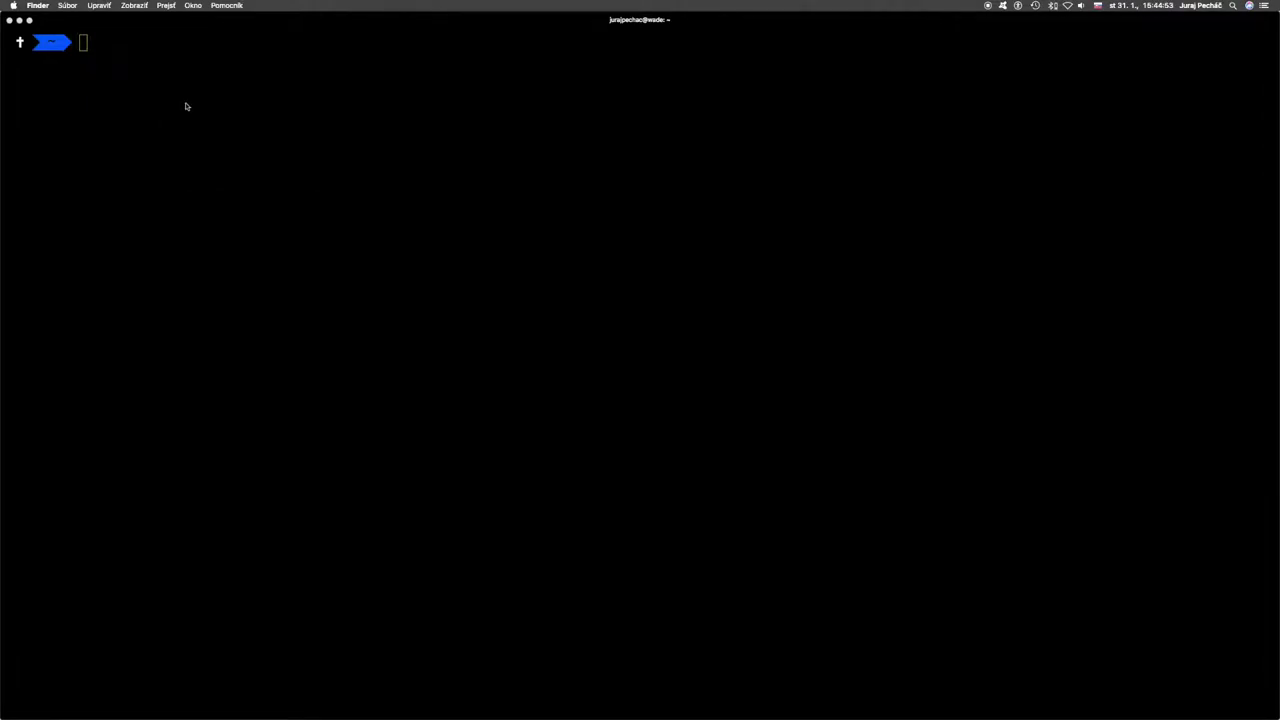
- In the Hyper terminal, change into the ~/wordpressko directory
left_click(185, 106)
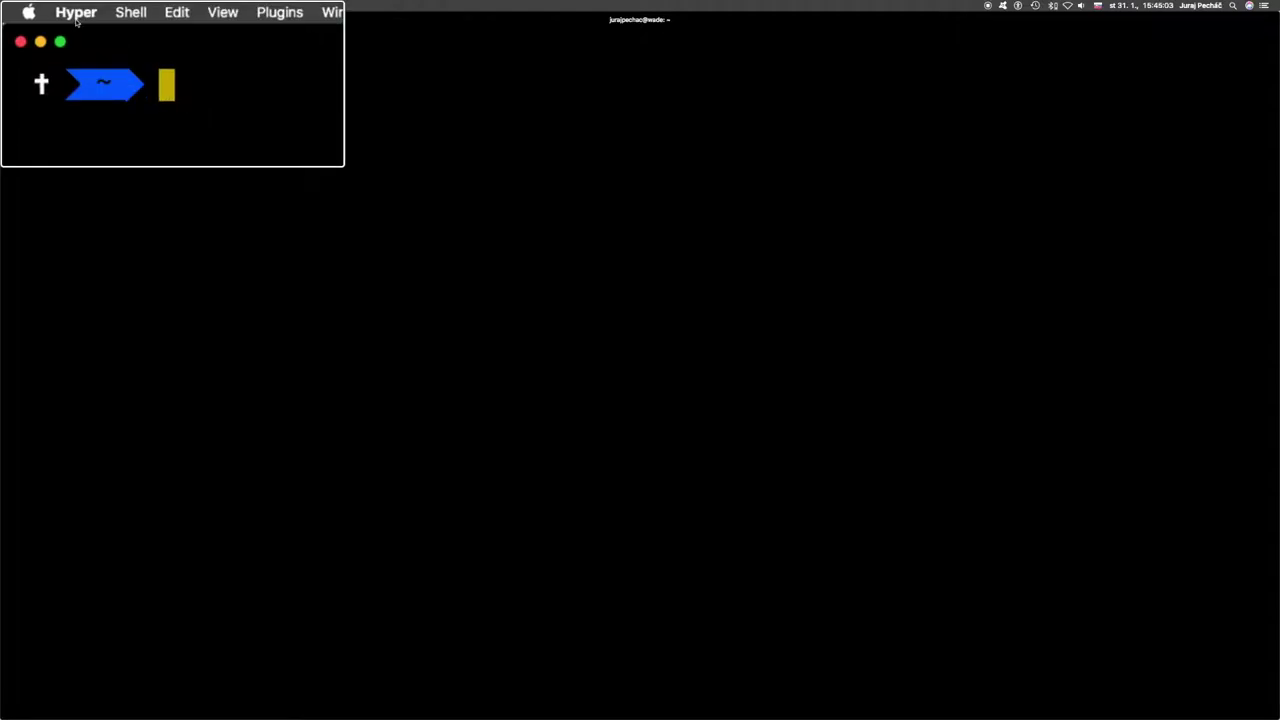
type("cd word")
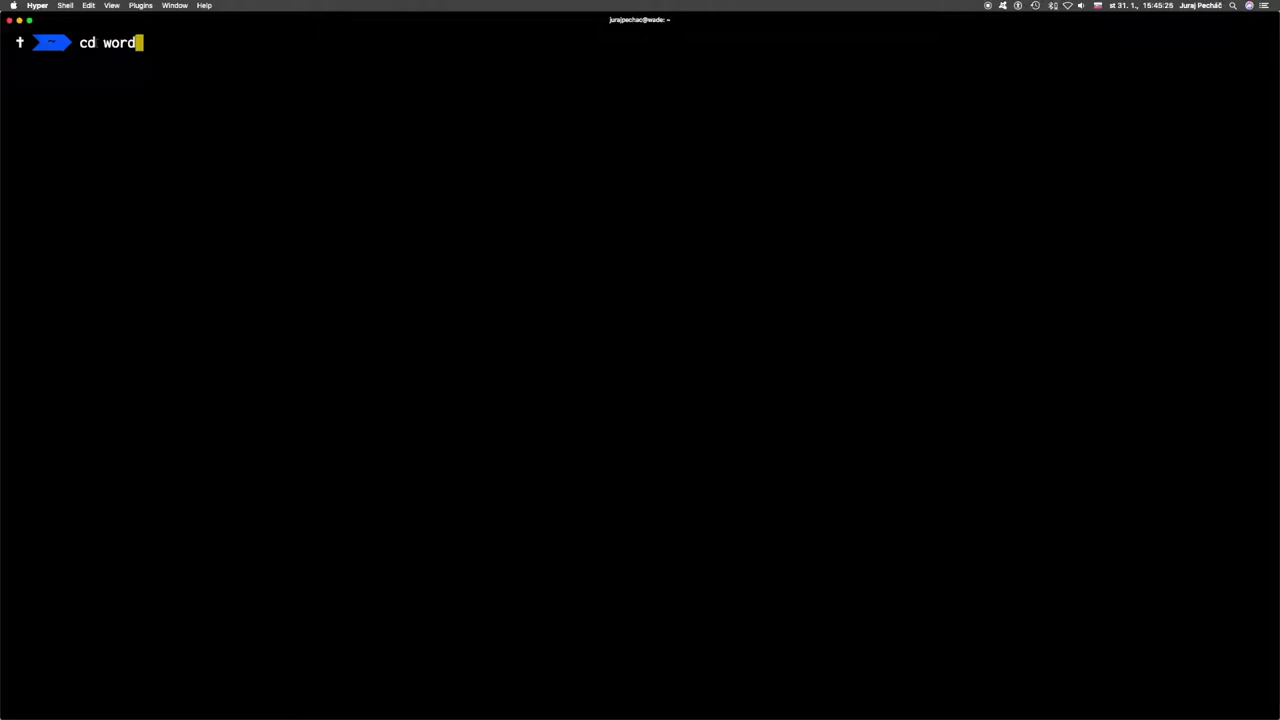
key("Tab")
key("Return")
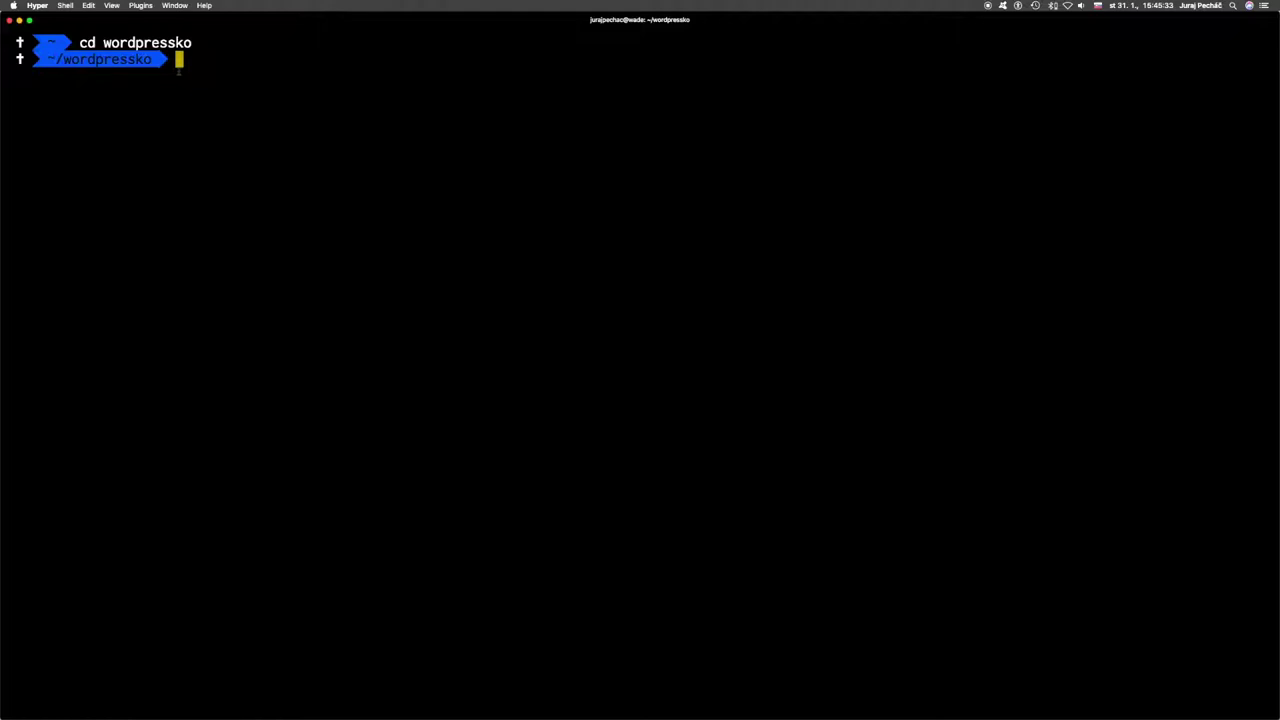
- Open the current wordpressko folder in VS Code with 'code .'
type("code .")
key("Return")
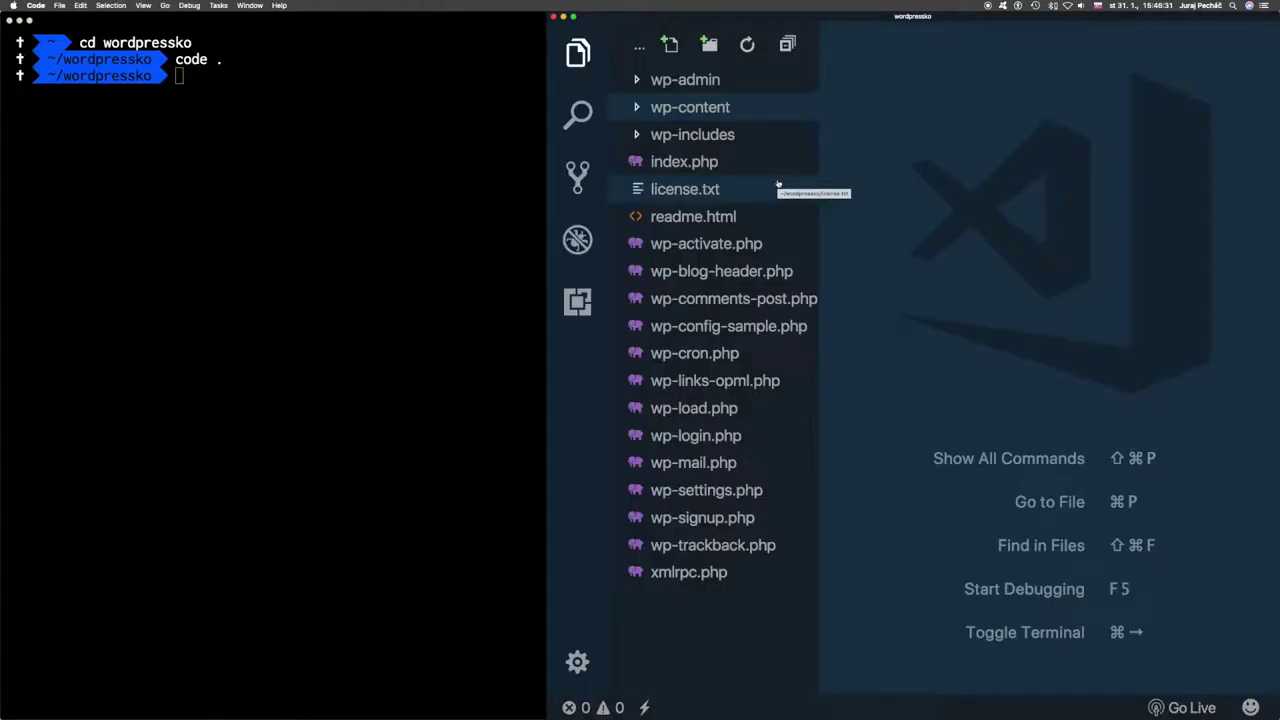
mouse_move(926, 690)
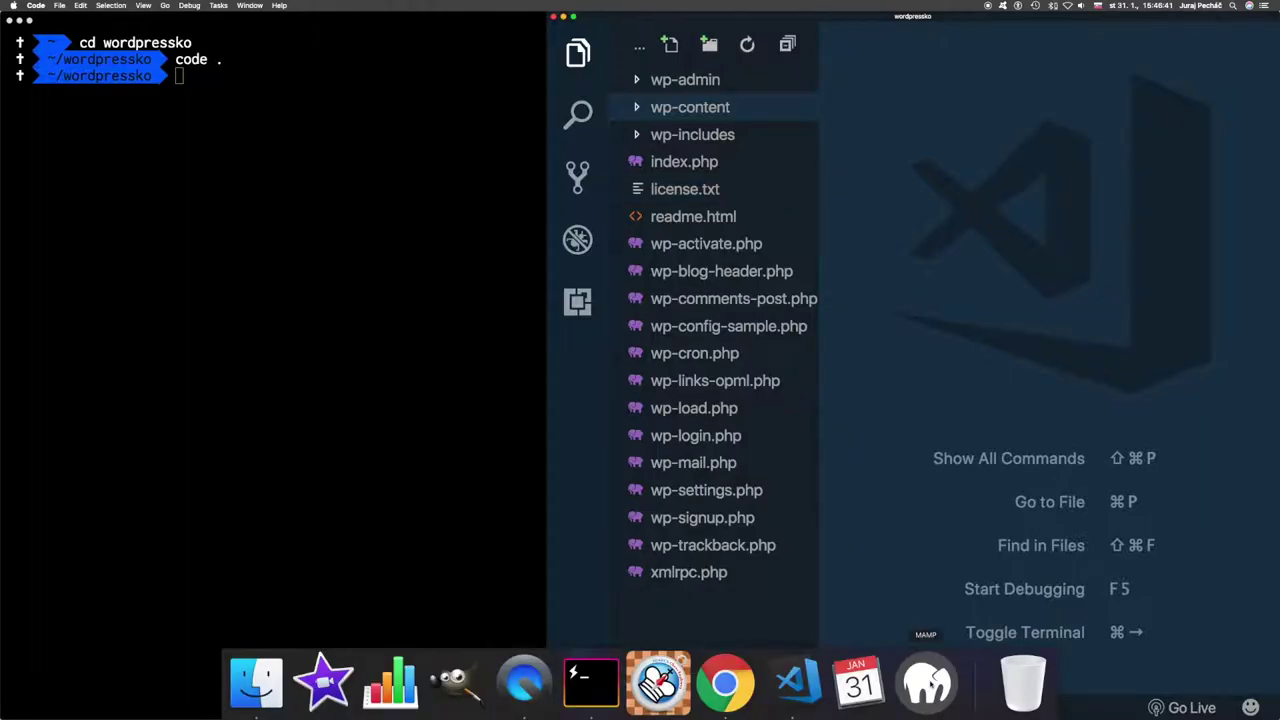
- Launch MAMP and set its preferences to start servers automatically, reviewing the port settings
left_click(926, 683)
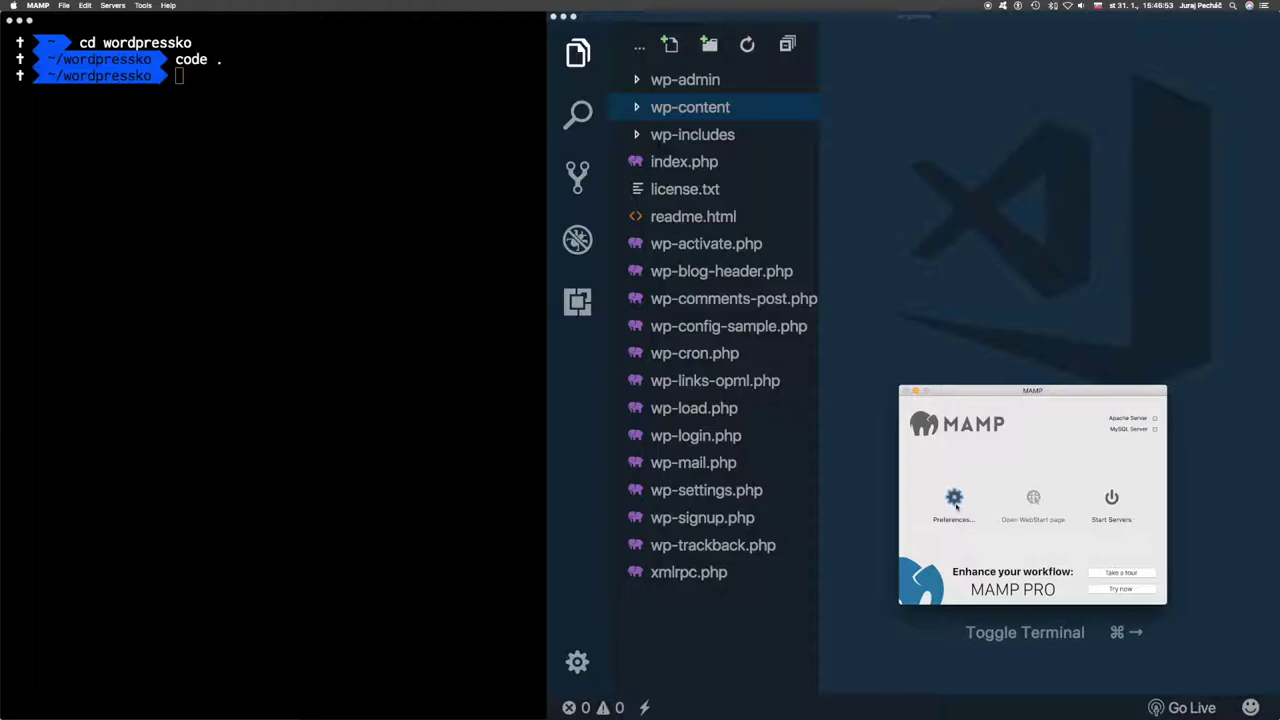
left_click(953, 503)
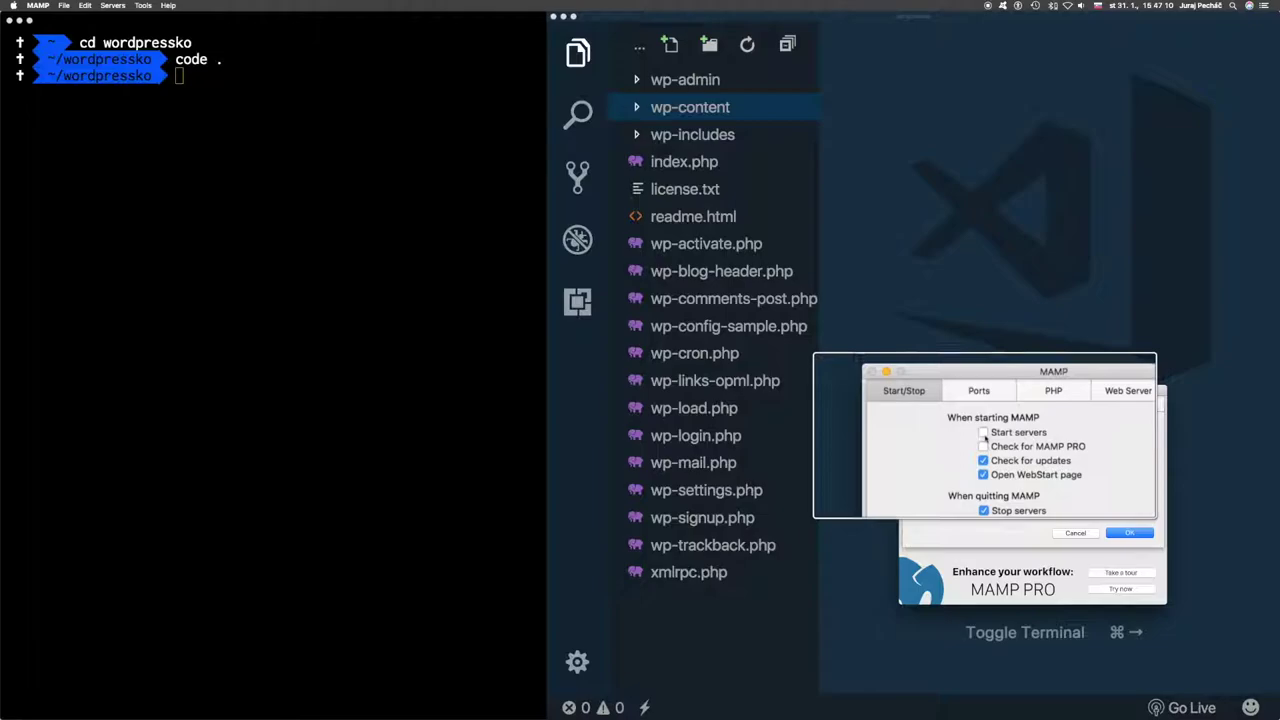
left_click(984, 434)
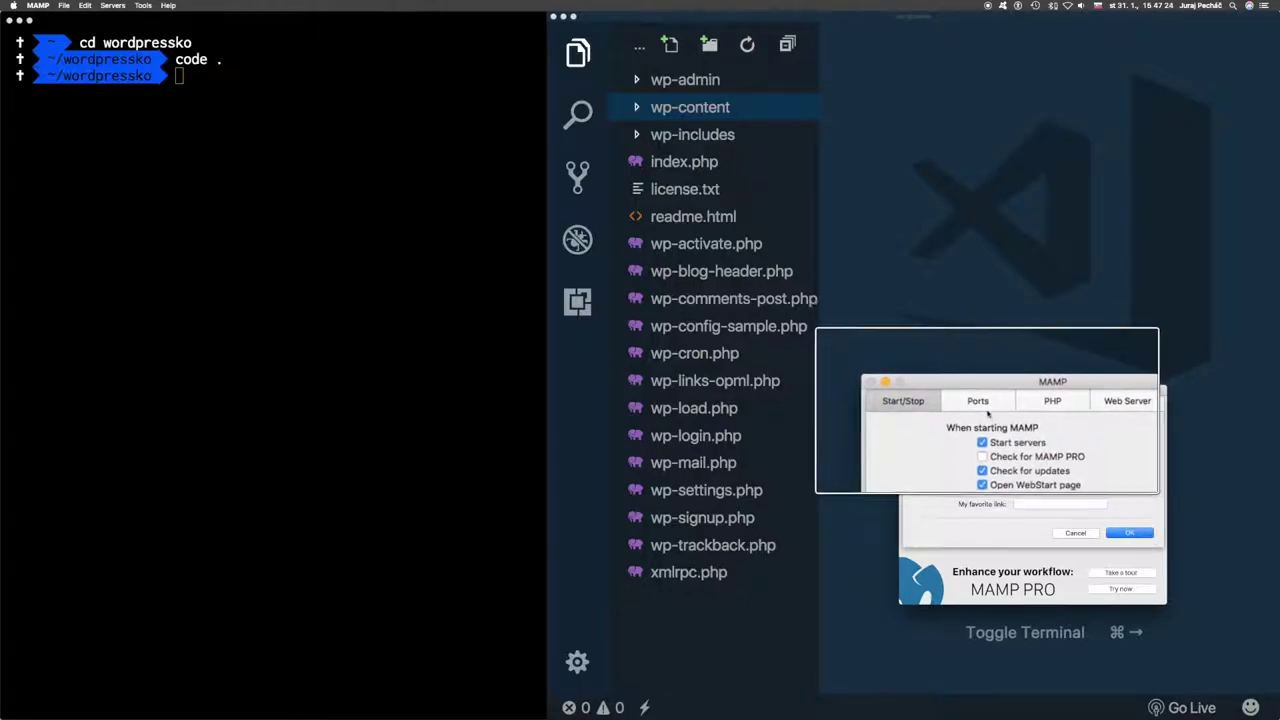
left_click(984, 409)
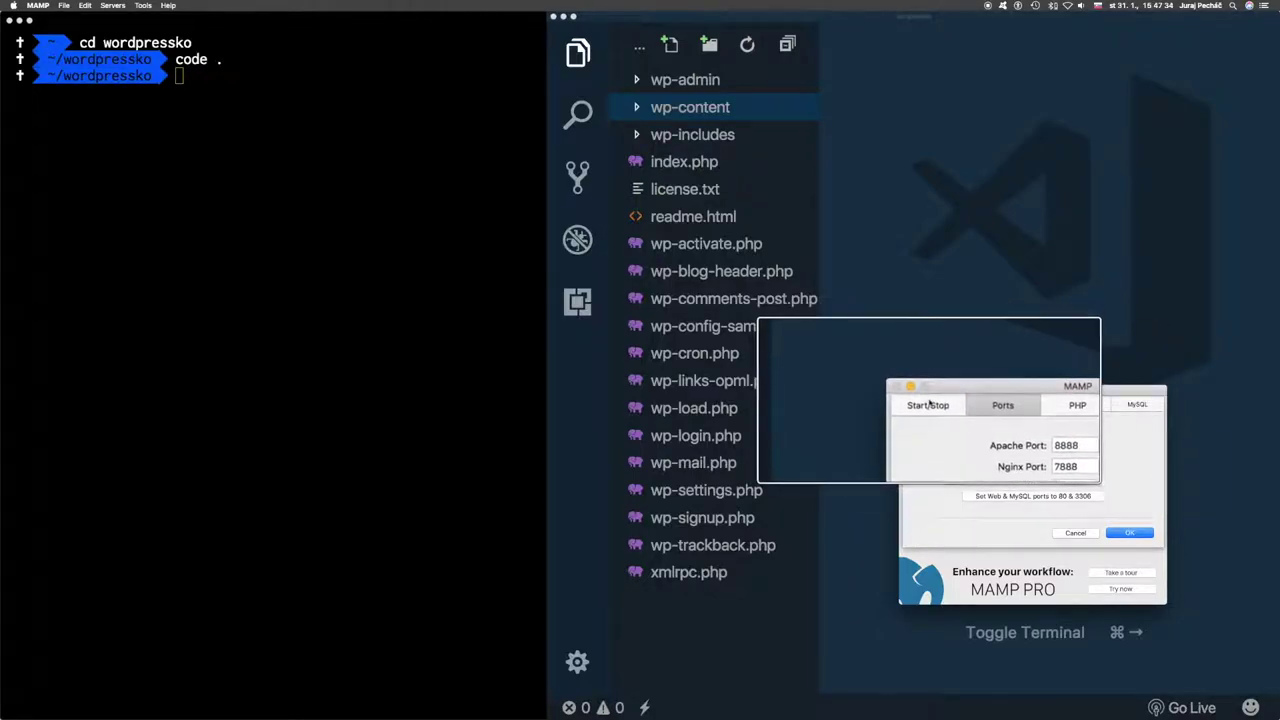
left_click(928, 404)
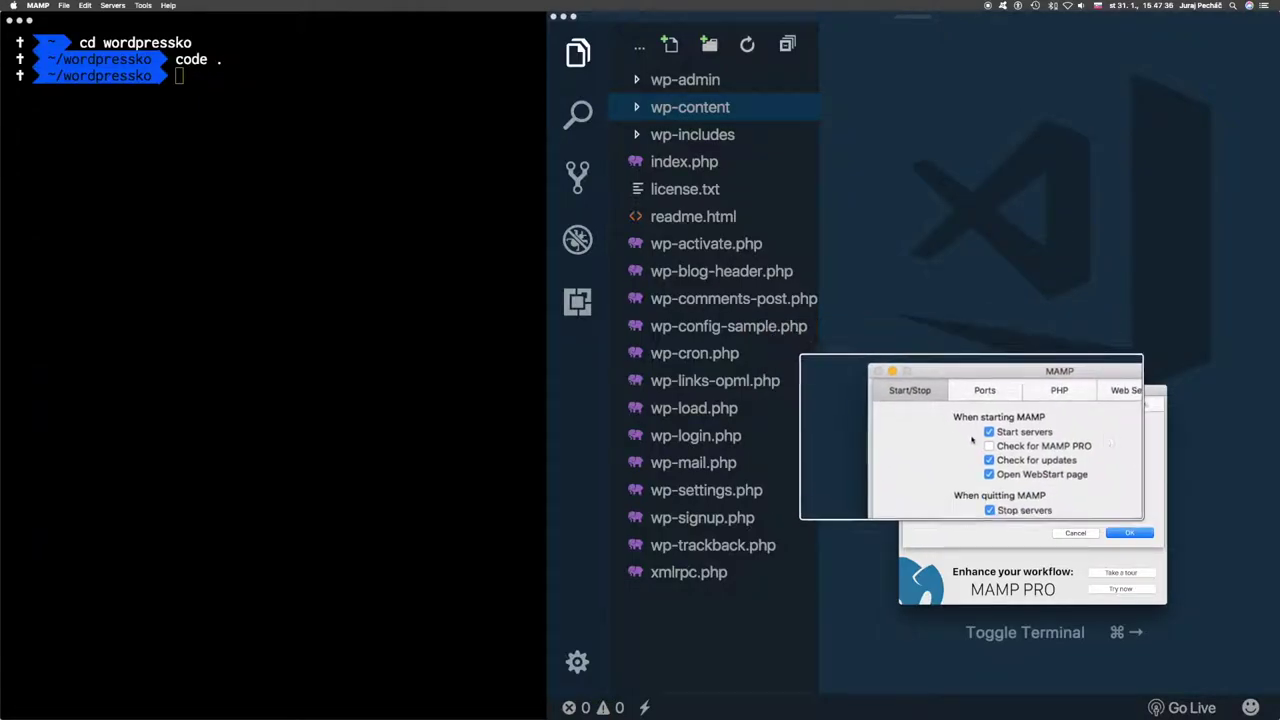
- Set MAMP's 'My favorite link' to localhost:8888
left_click(1016, 504)
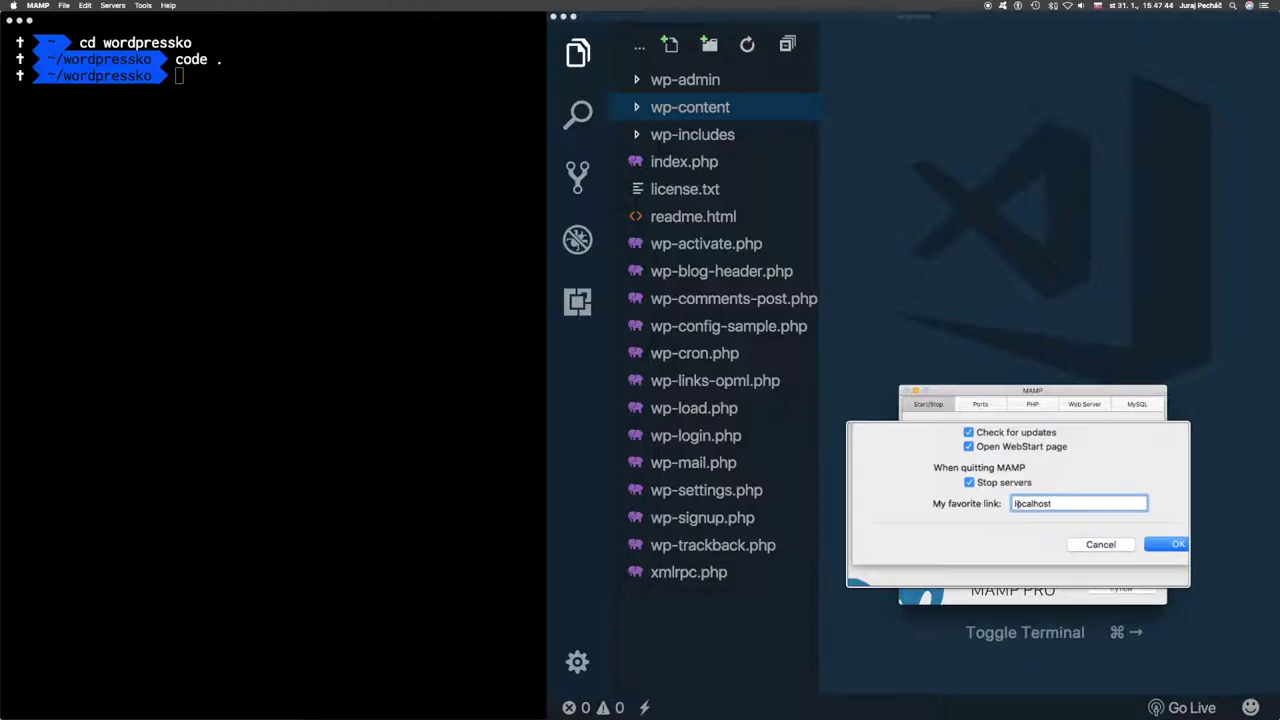
type("localhost:8888")
left_click(1036, 402)
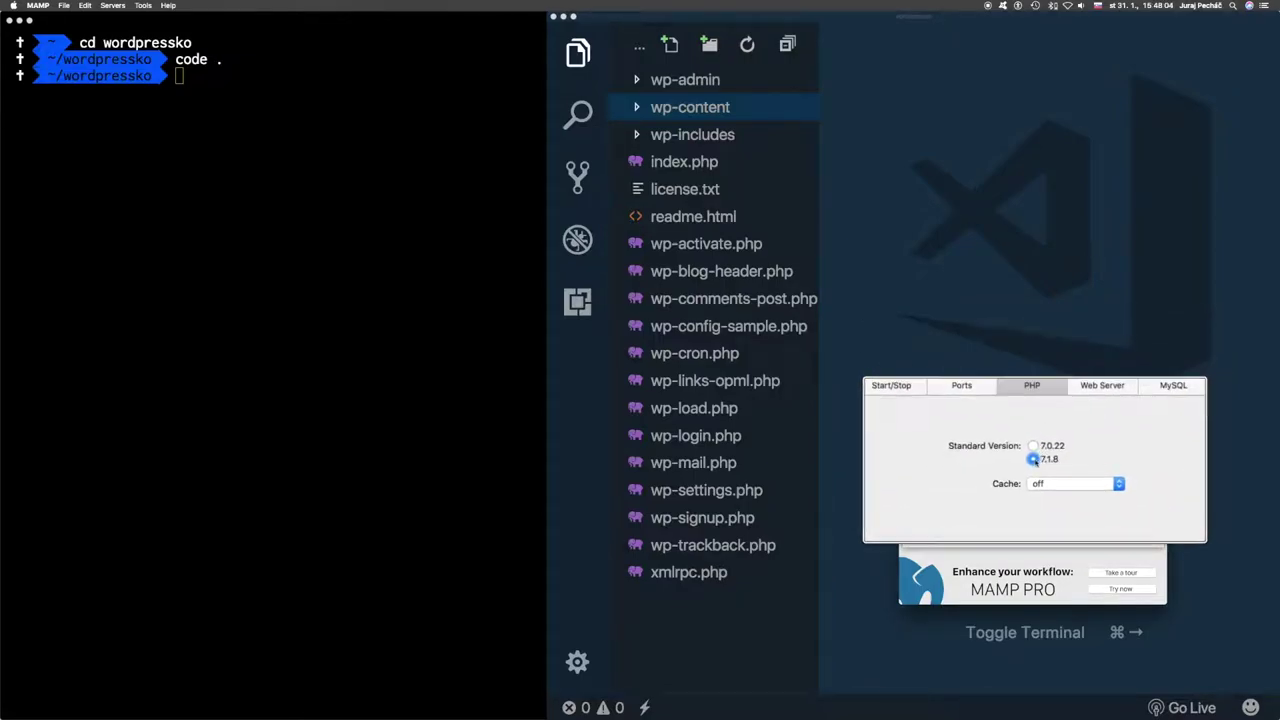
- Set the Web Server document root to the wordpressko folder
left_click(1085, 404)
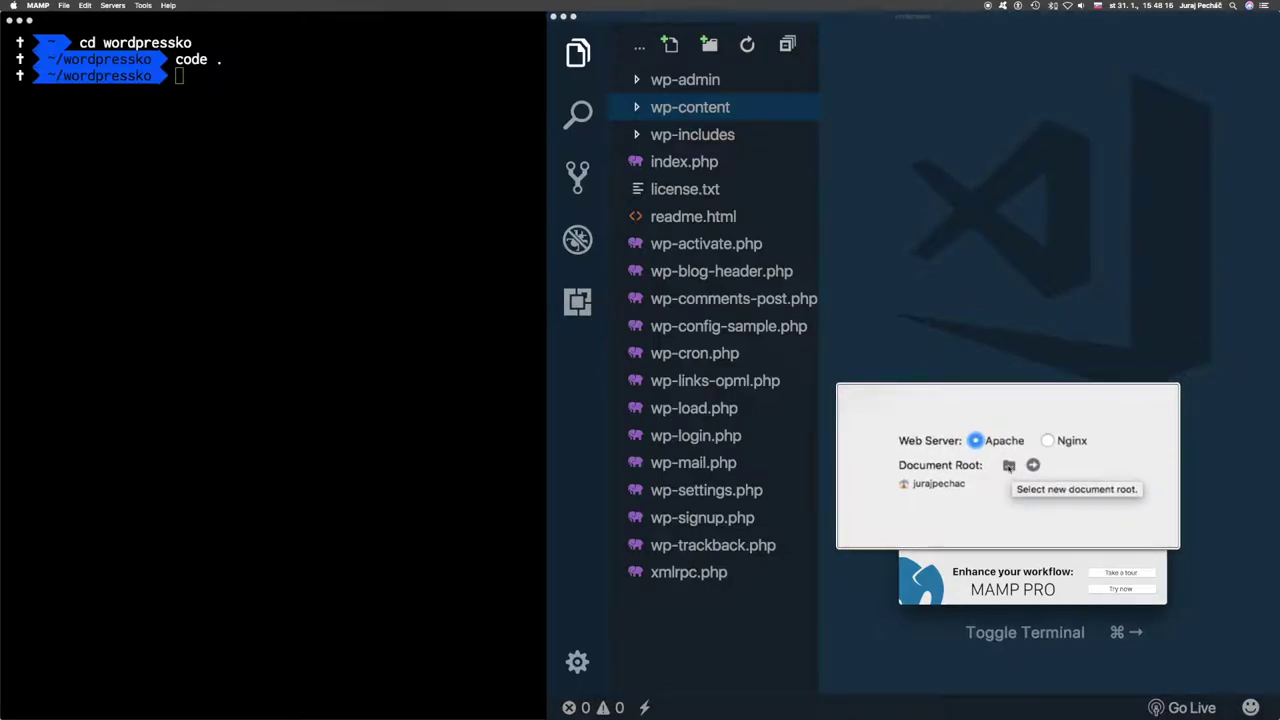
left_click(1009, 465)
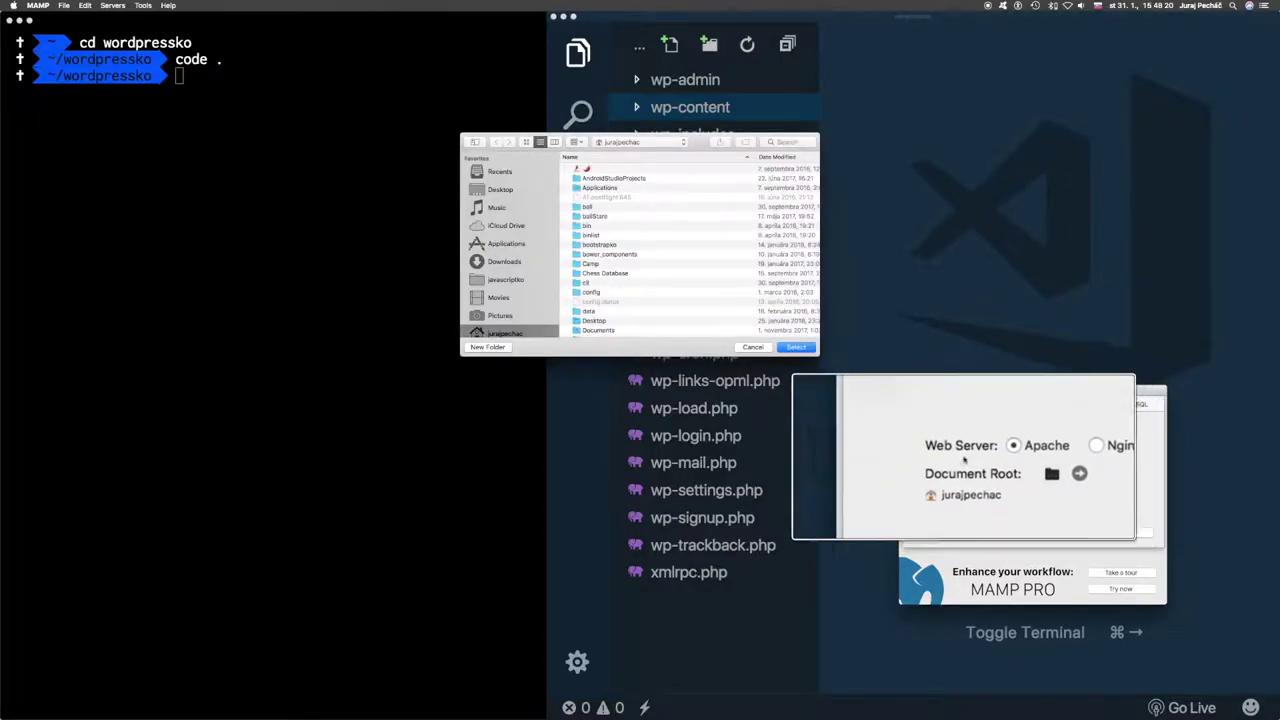
scroll(617, 250, "down", 10)
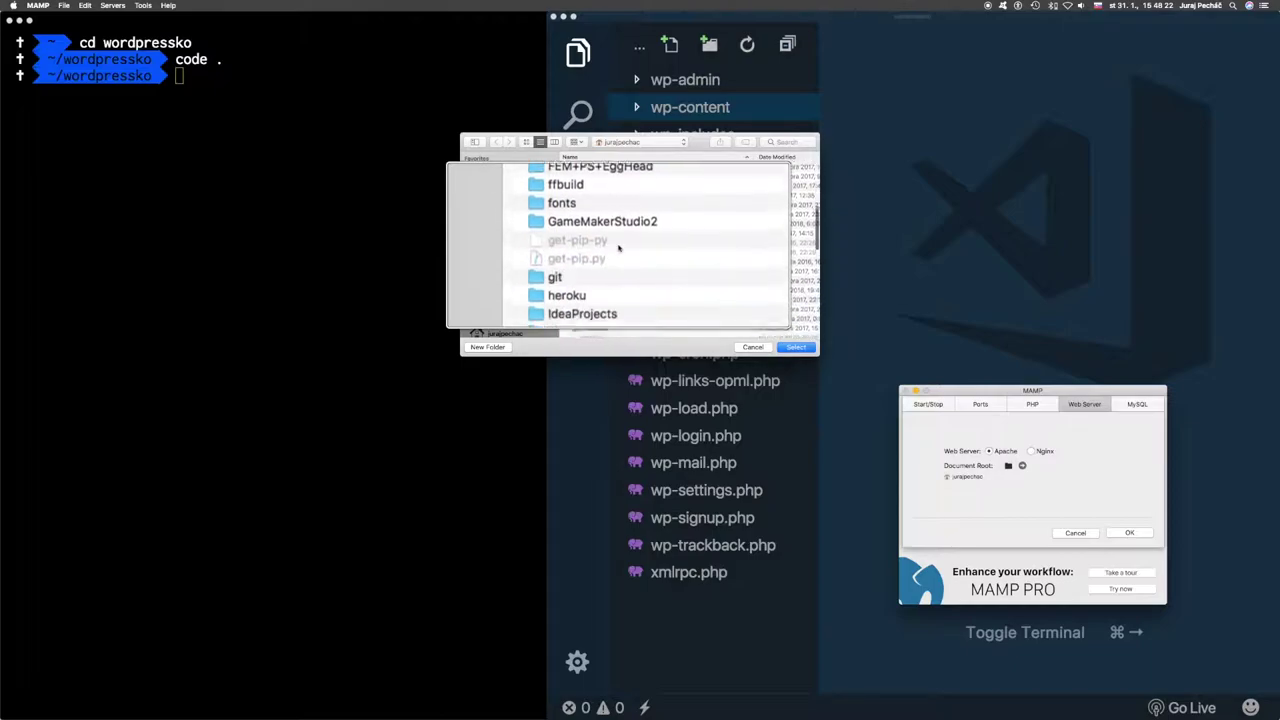
scroll(618, 247, "down", 12)
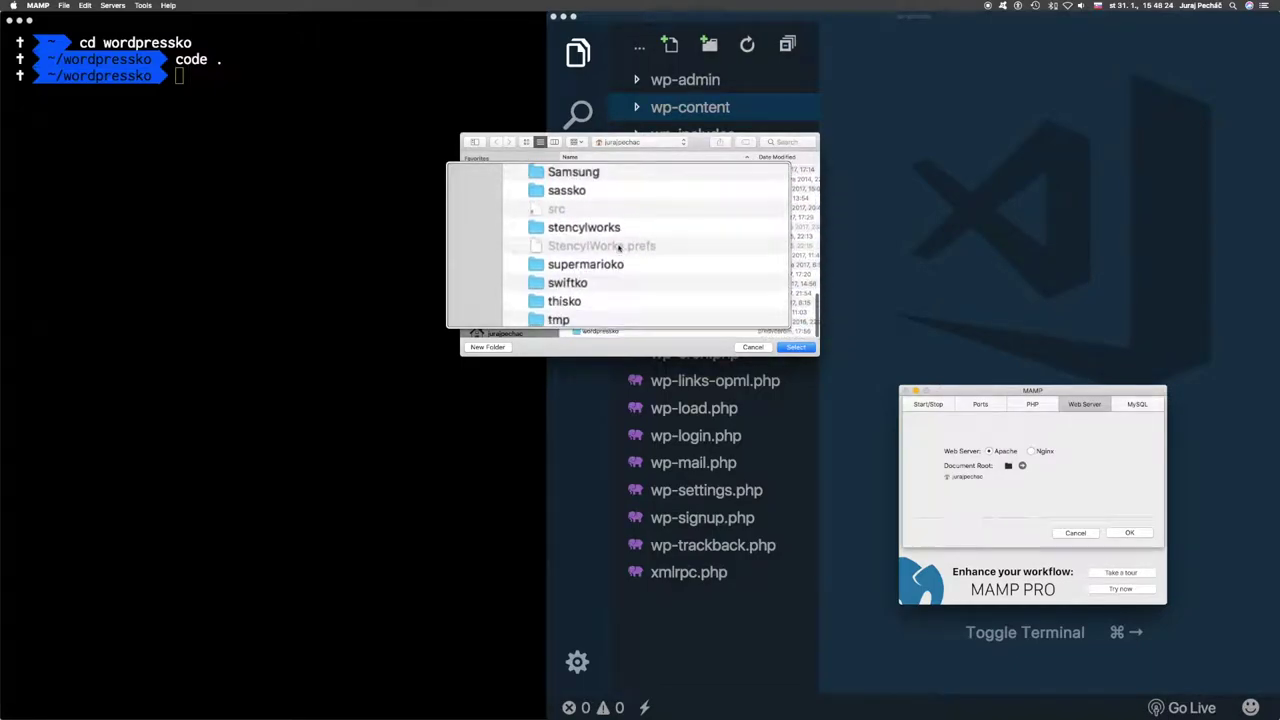
scroll(618, 250, "down", 5)
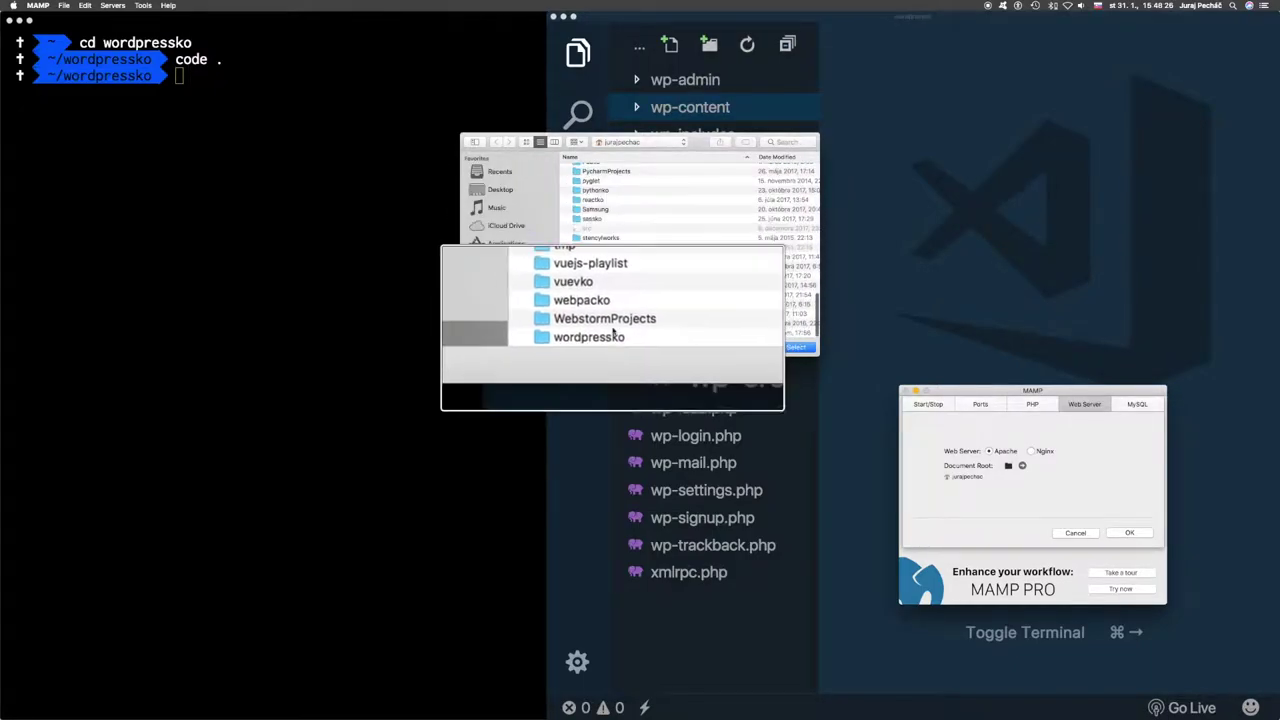
left_click(607, 335)
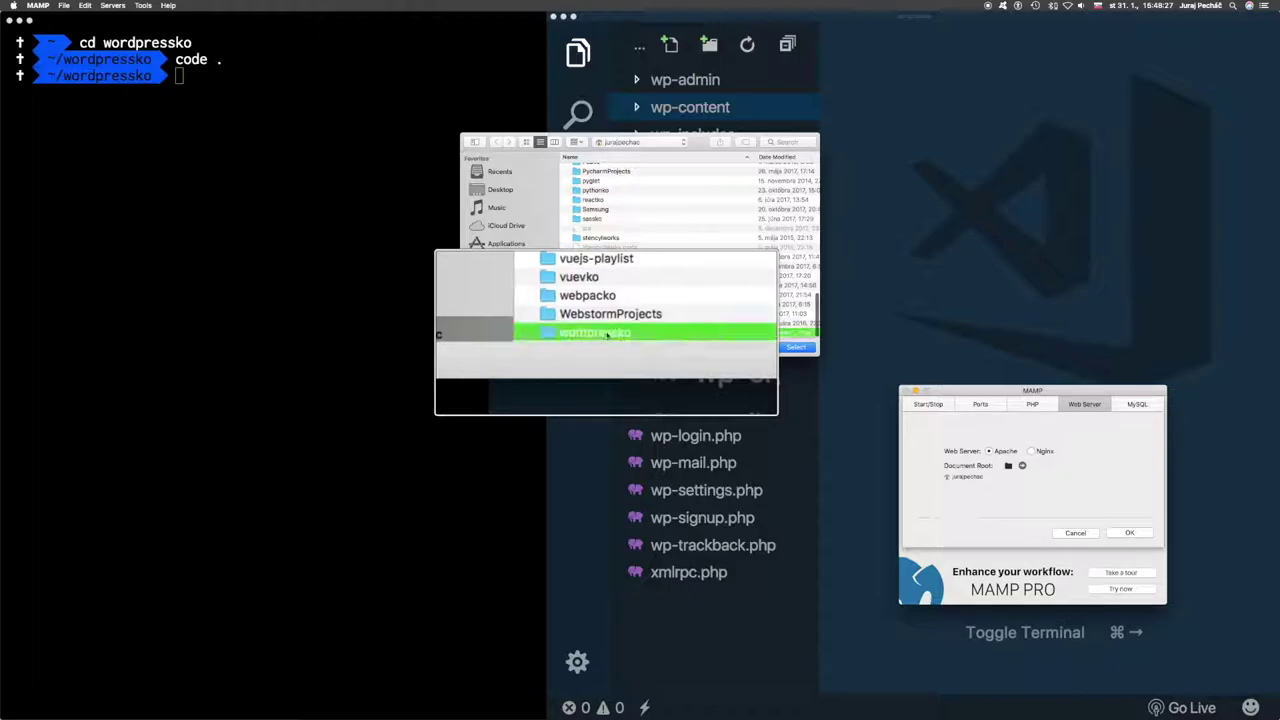
left_click(796, 345)
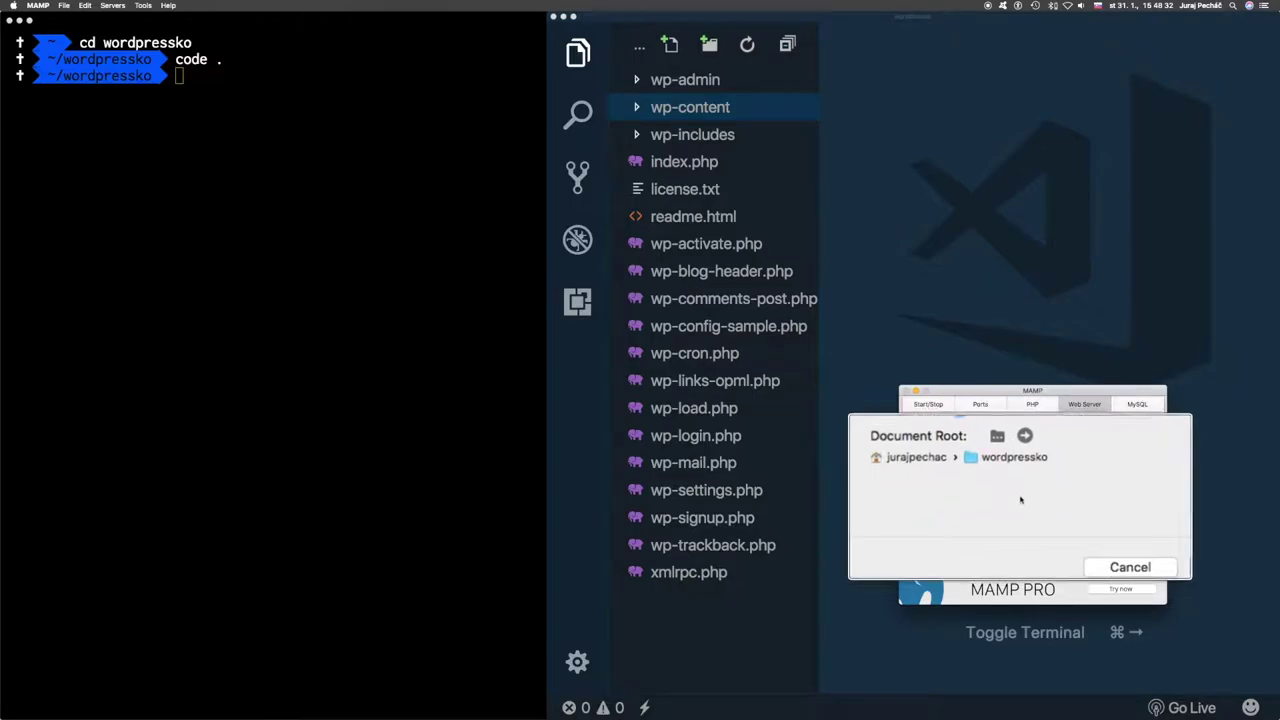
- Close MAMP preferences with OK and start the local servers
left_click(1108, 404)
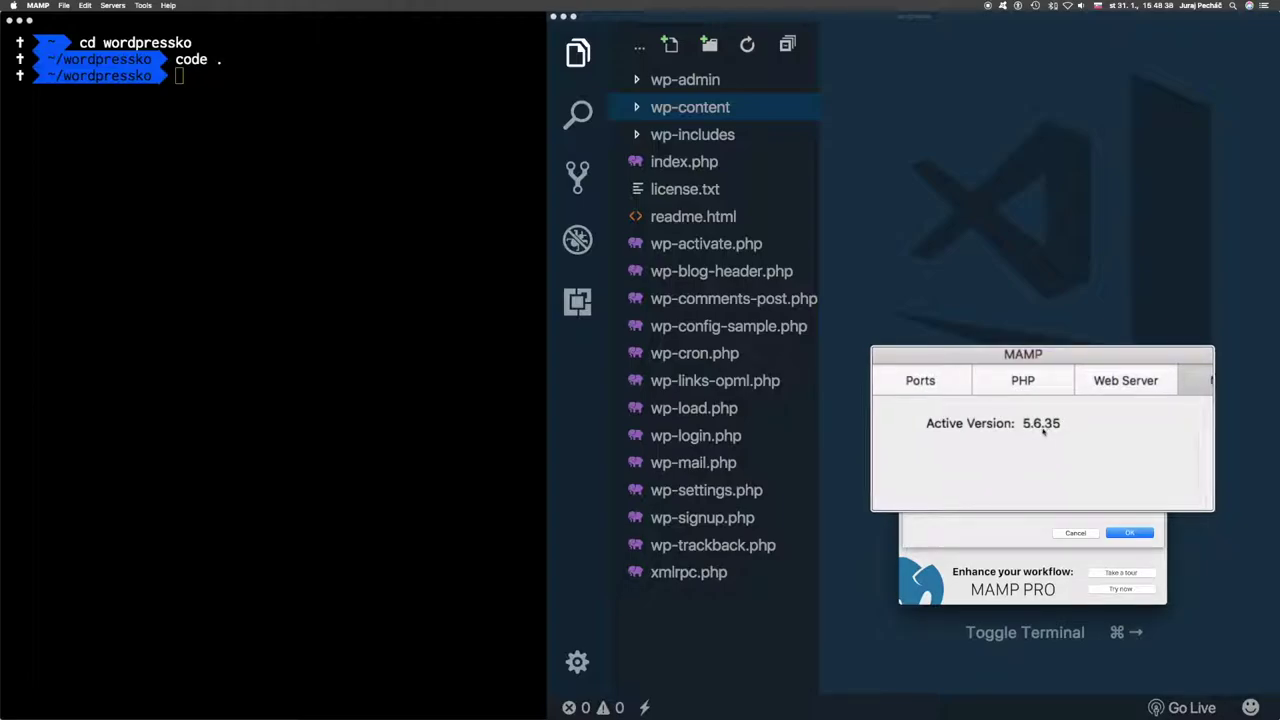
left_click(1102, 531)
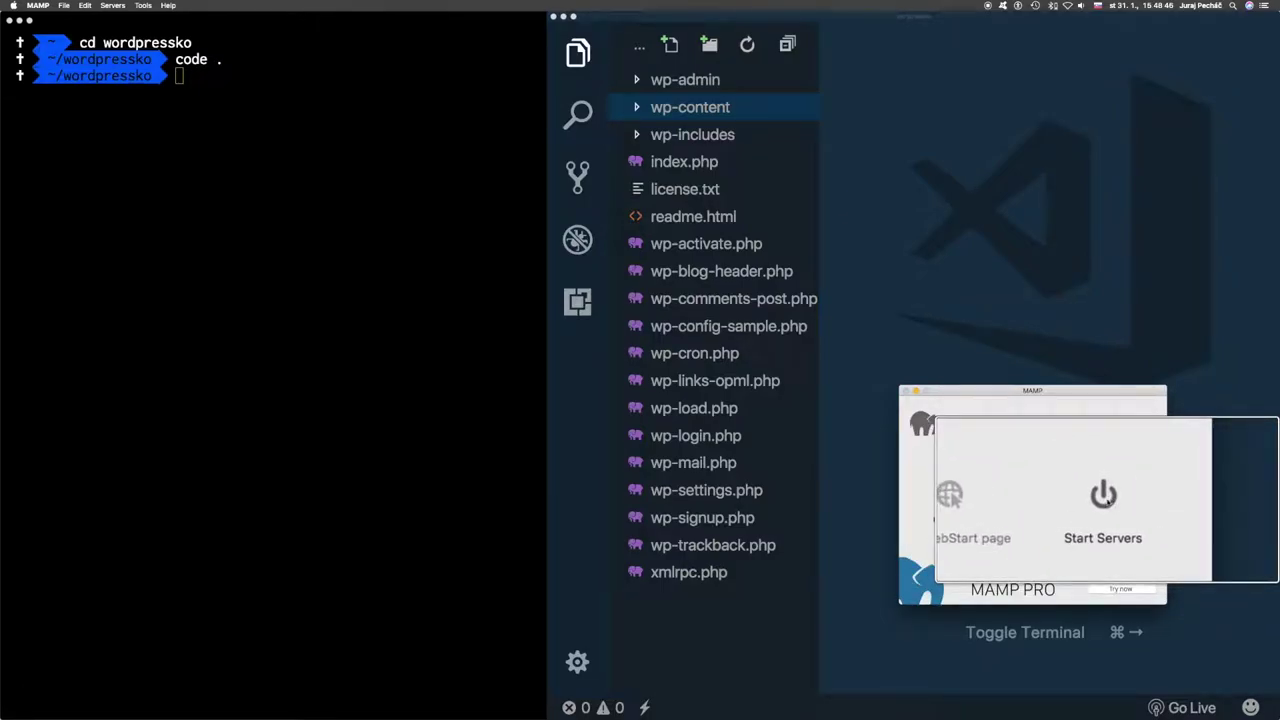
left_click(1103, 495)
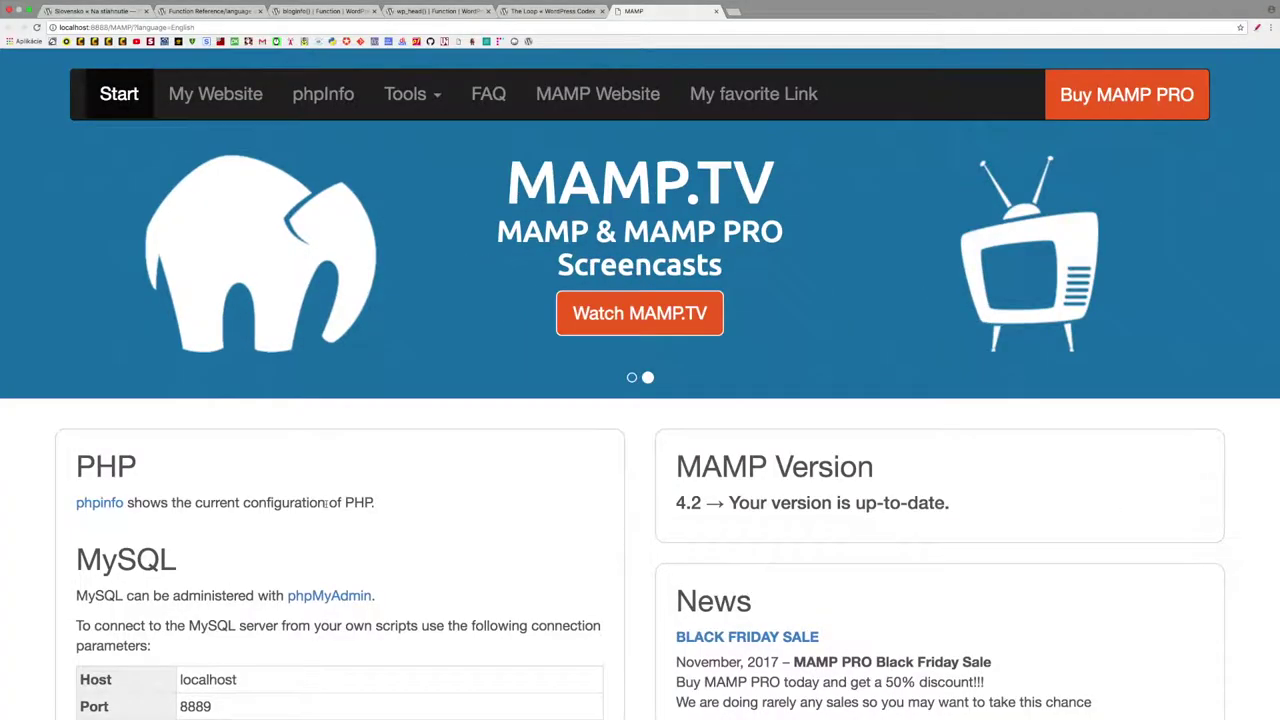
scroll(174, 452, "down", 3)
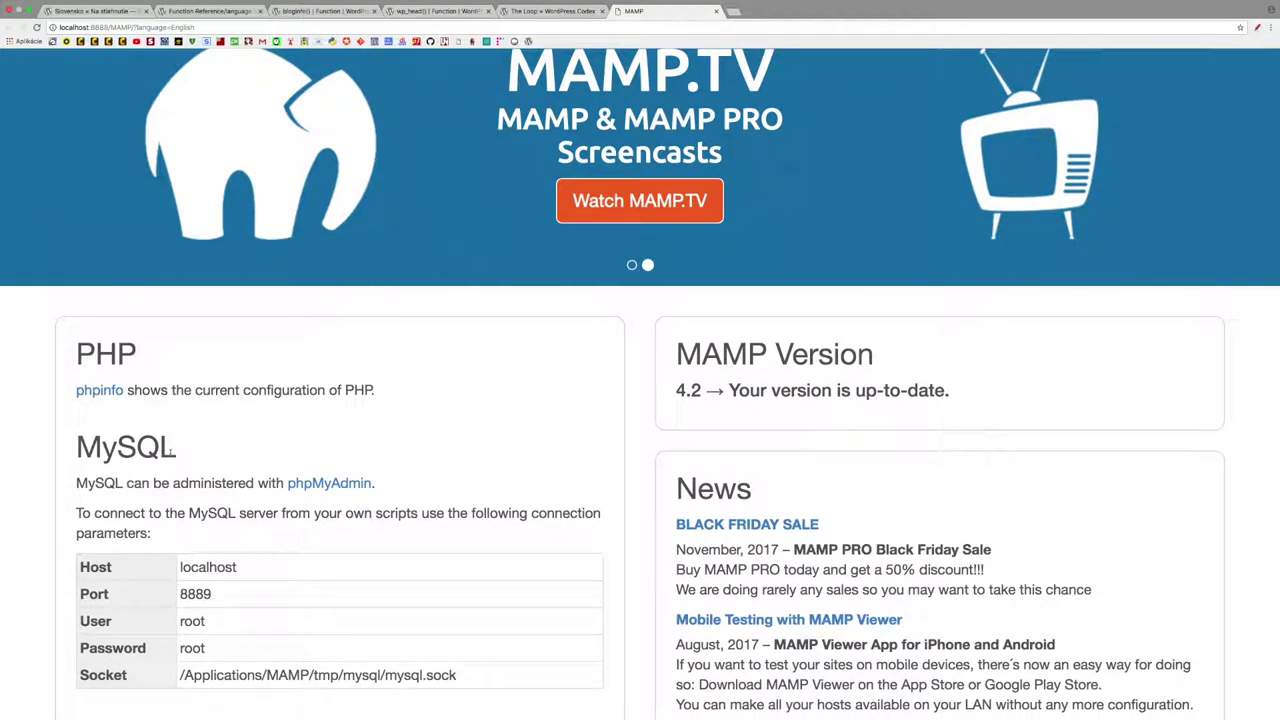
scroll(234, 593, "down", 1)
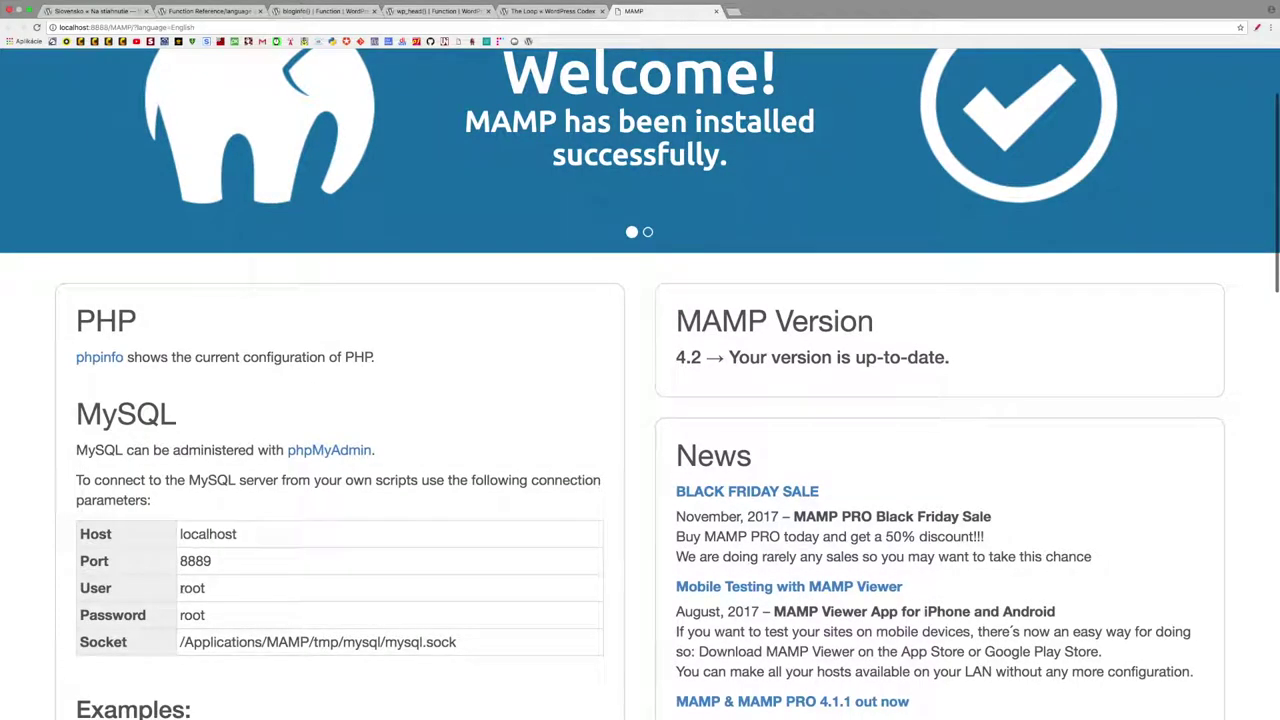
double_click(190, 588)
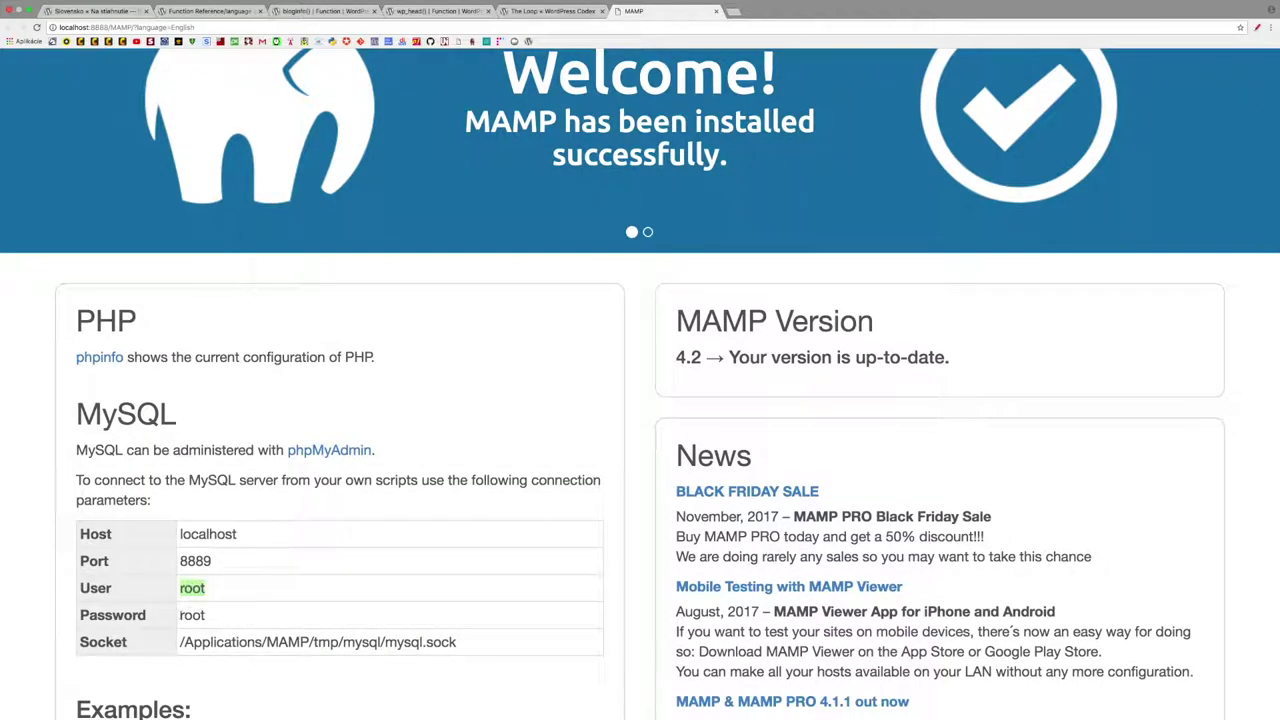
double_click(191, 615)
scroll(460, 581, "up", 4)
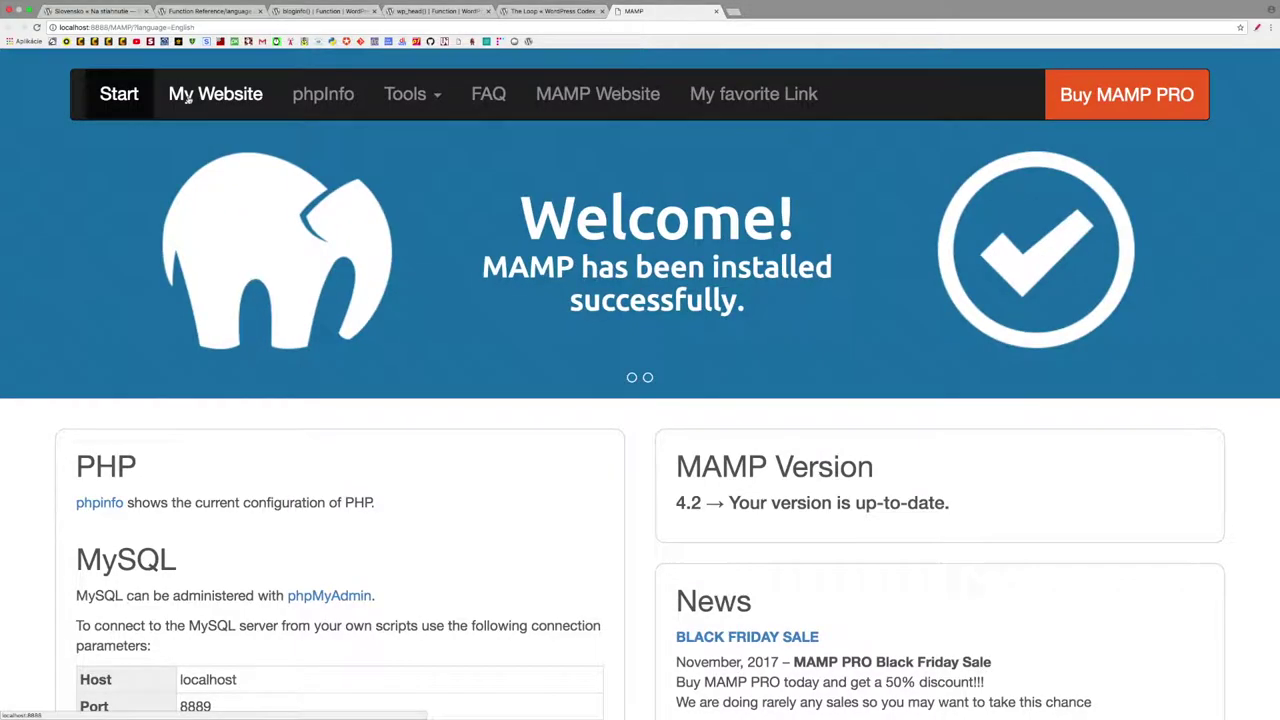
- Open the local site's Slovak WordPress setup and name the database 'wordpressko'
left_click(224, 100)
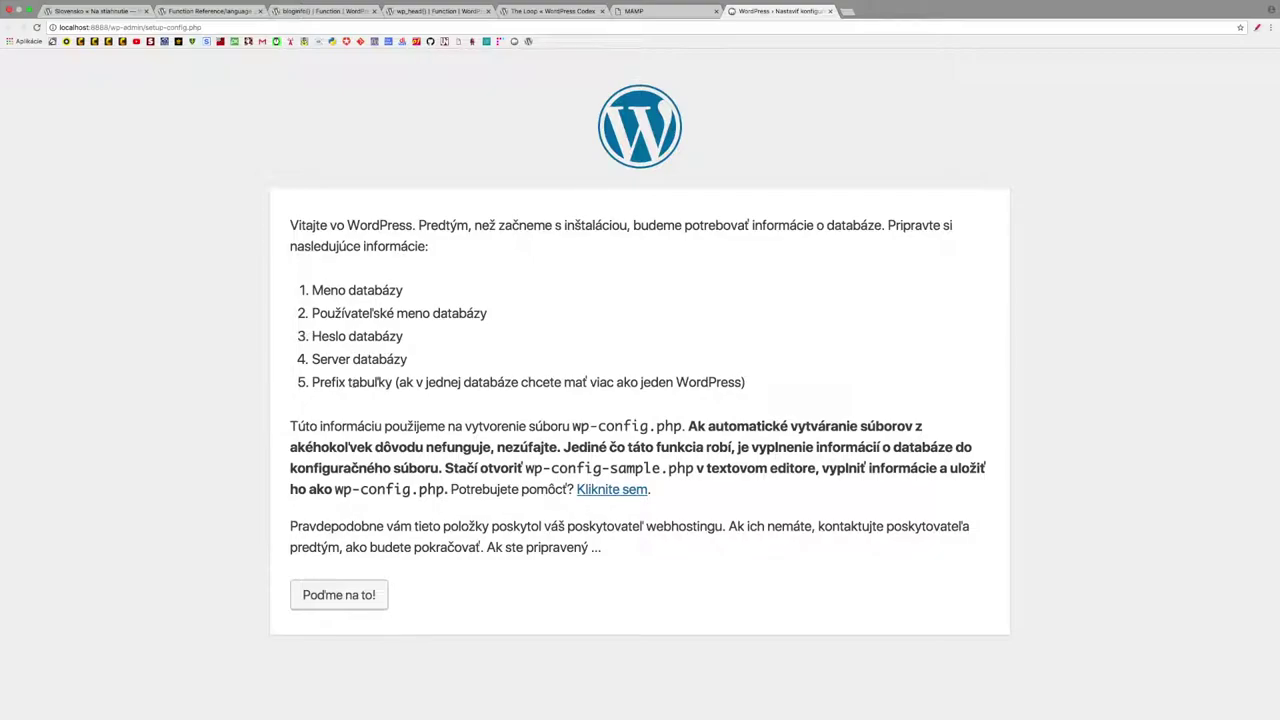
left_click(345, 596)
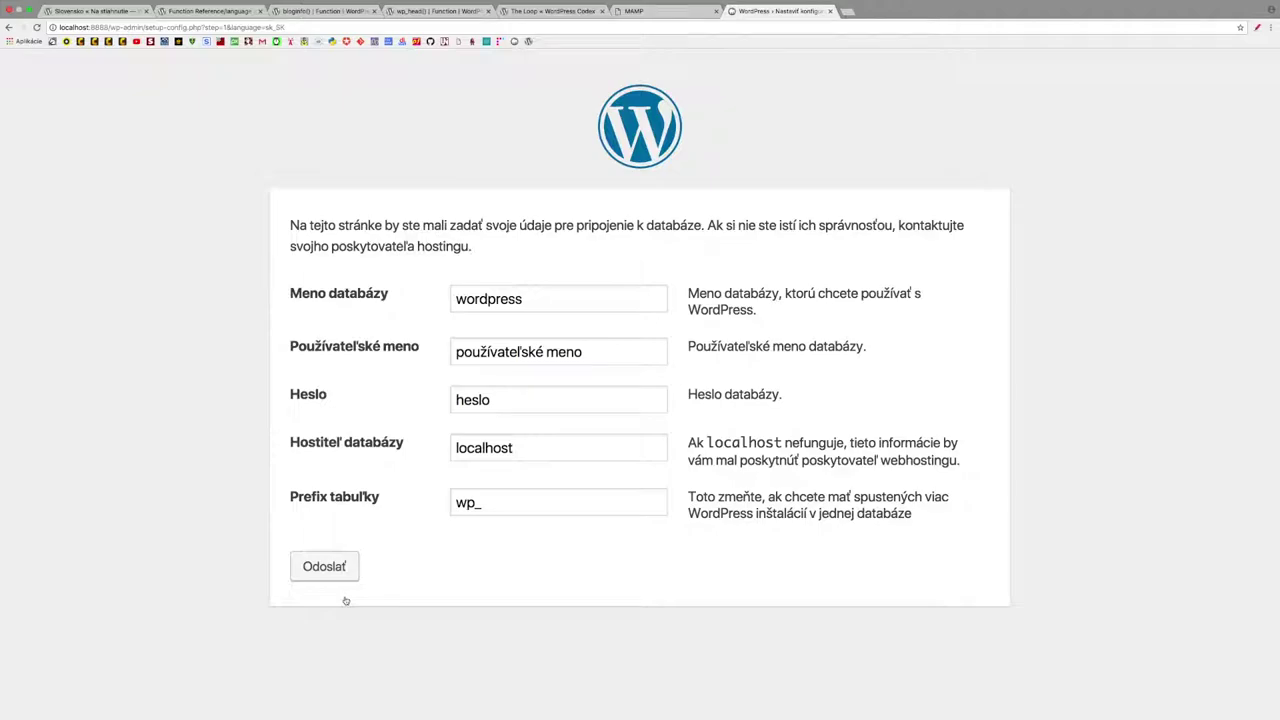
left_click(523, 299)
type("k")
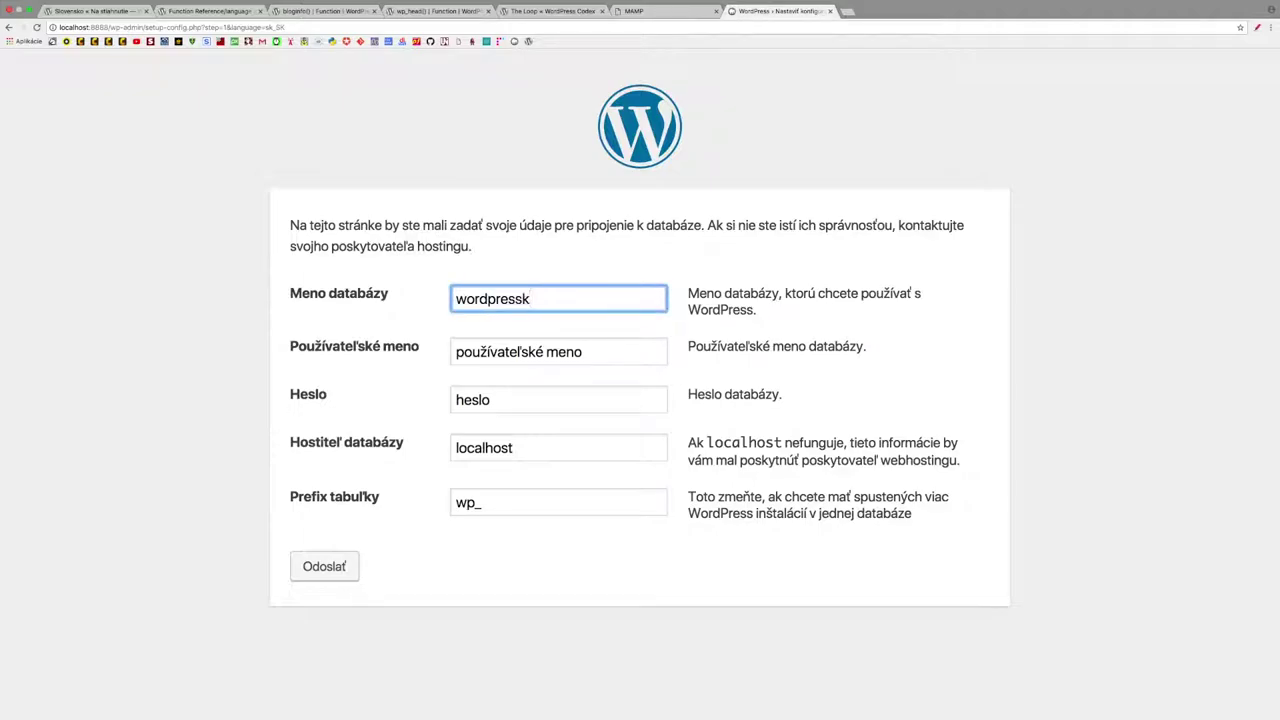
type("o")
- Enter MAMP's MySQL username and password into the setup form
left_click_drag(575, 351, 446, 352)
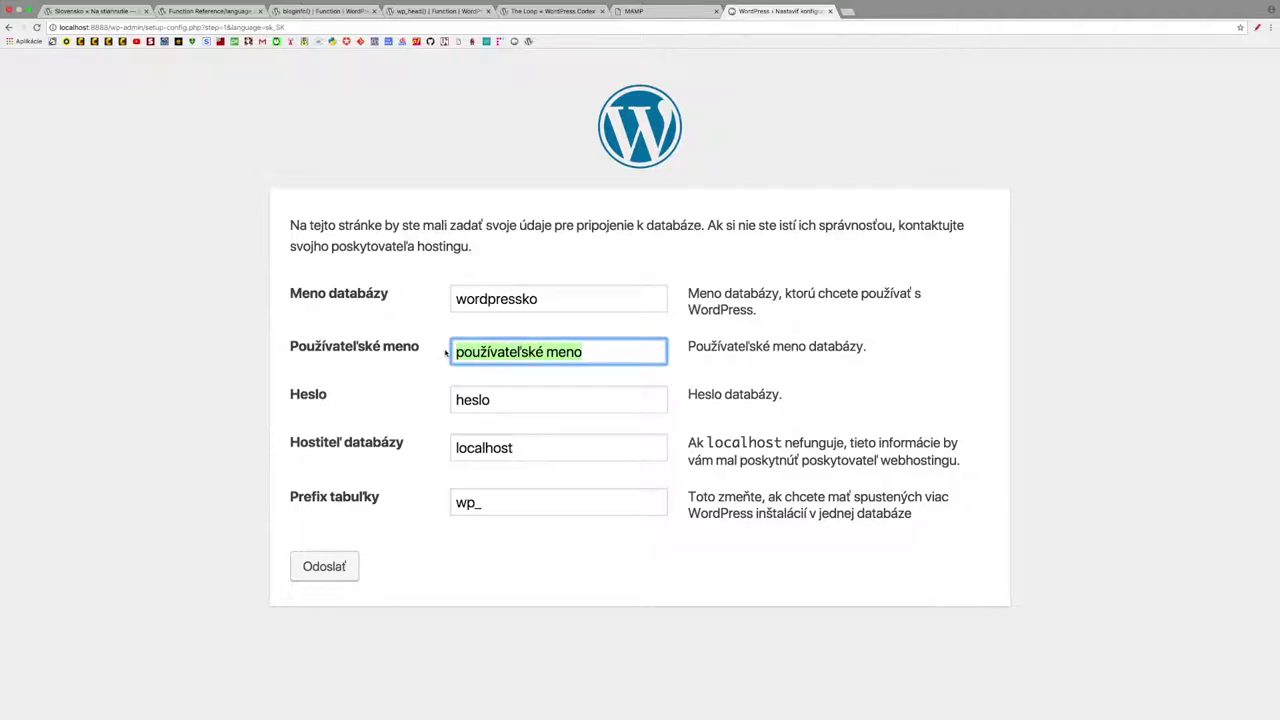
left_click(640, 10)
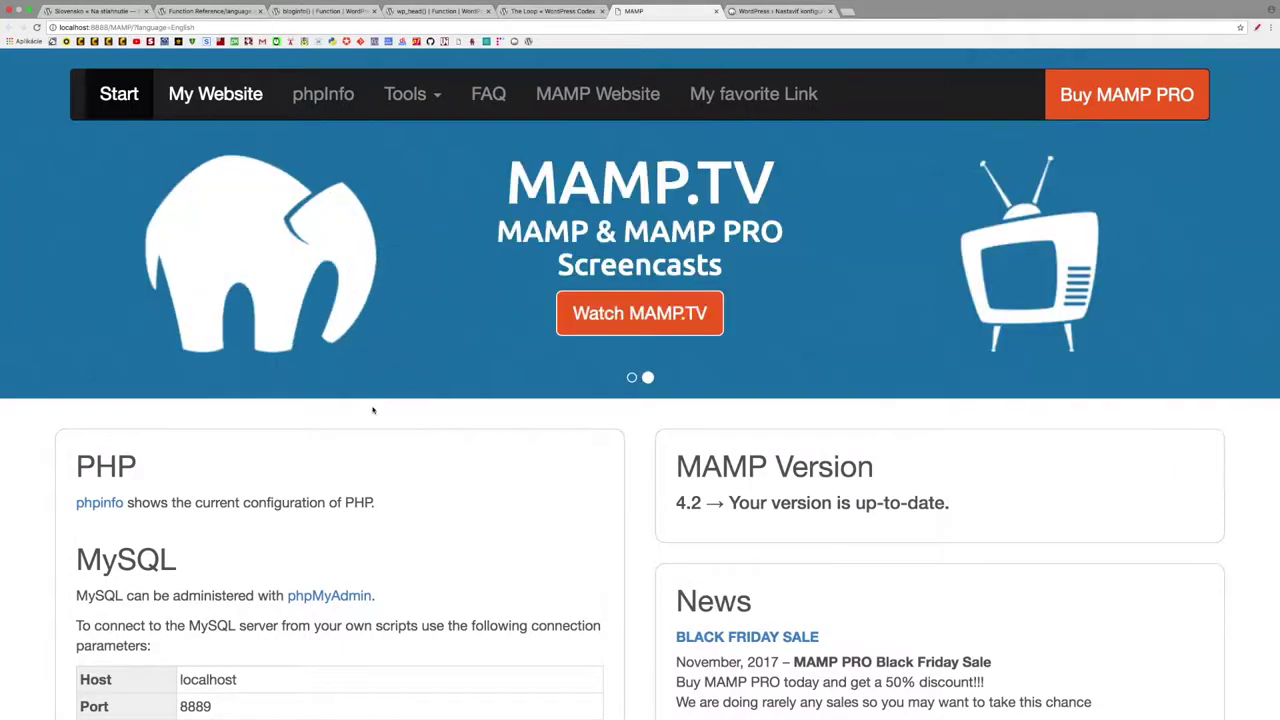
scroll(373, 410, "down", 3)
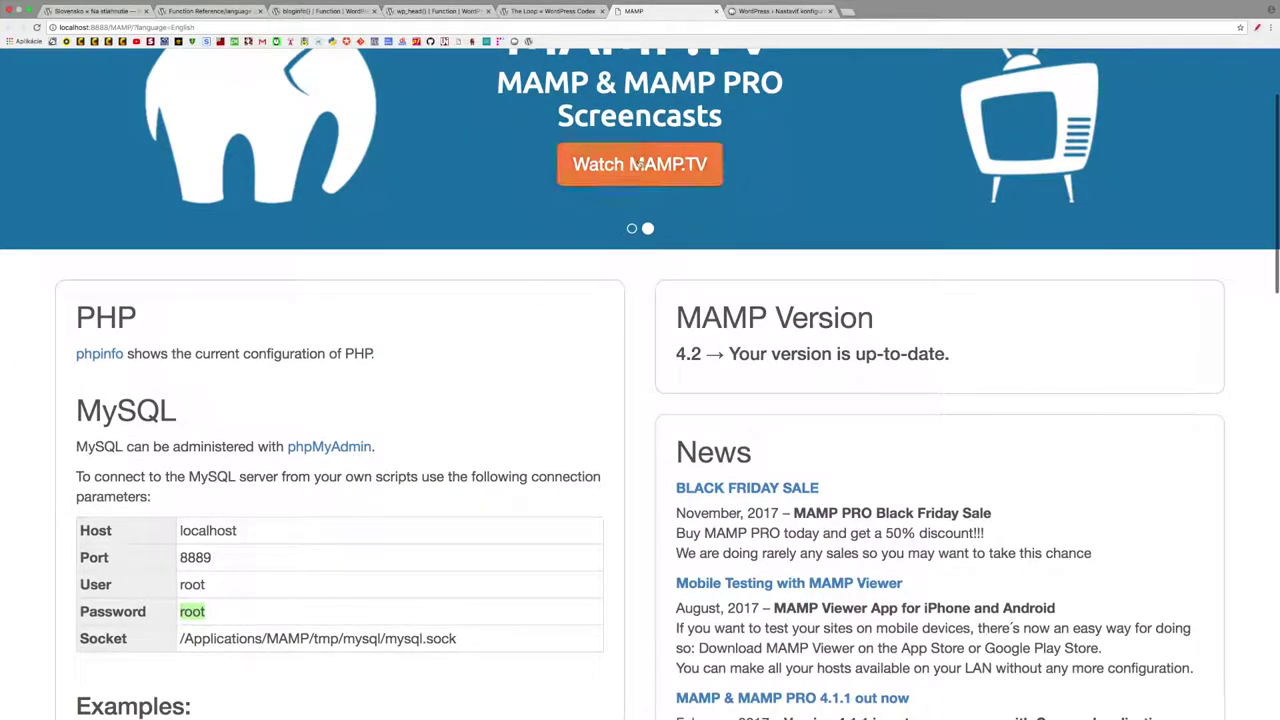
mouse_move(682, 3)
left_click(780, 21)
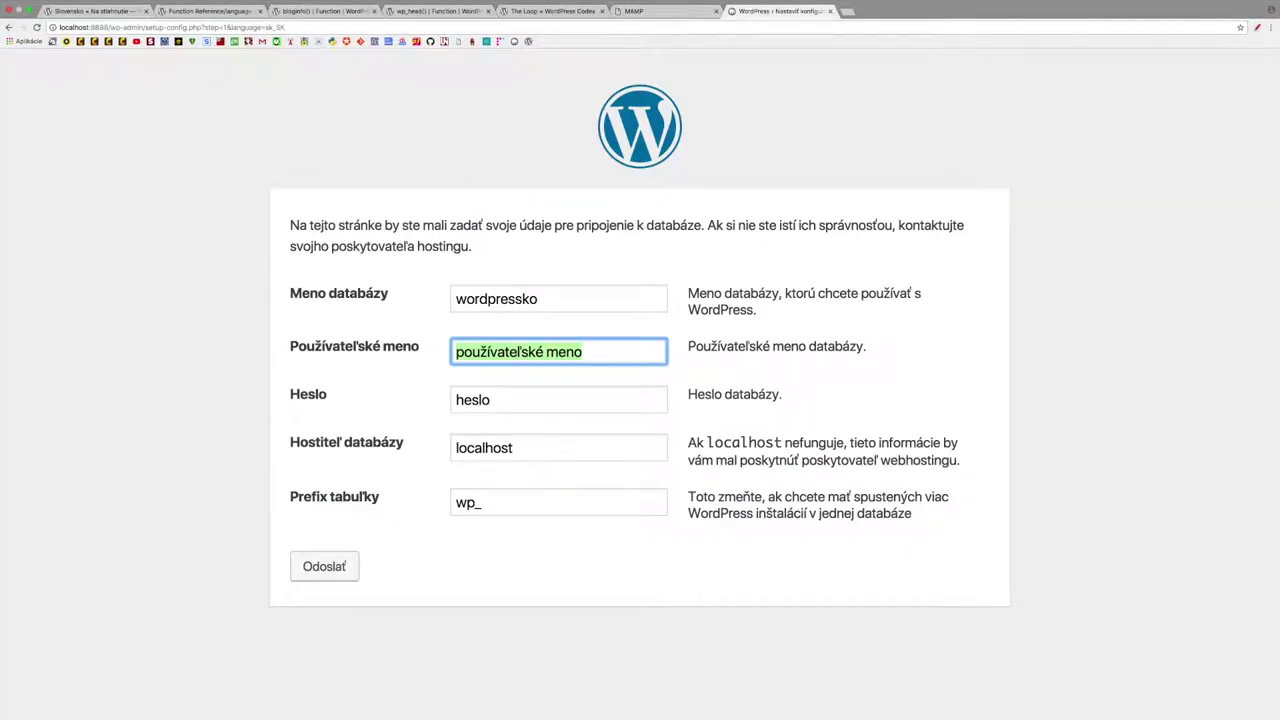
type("root")
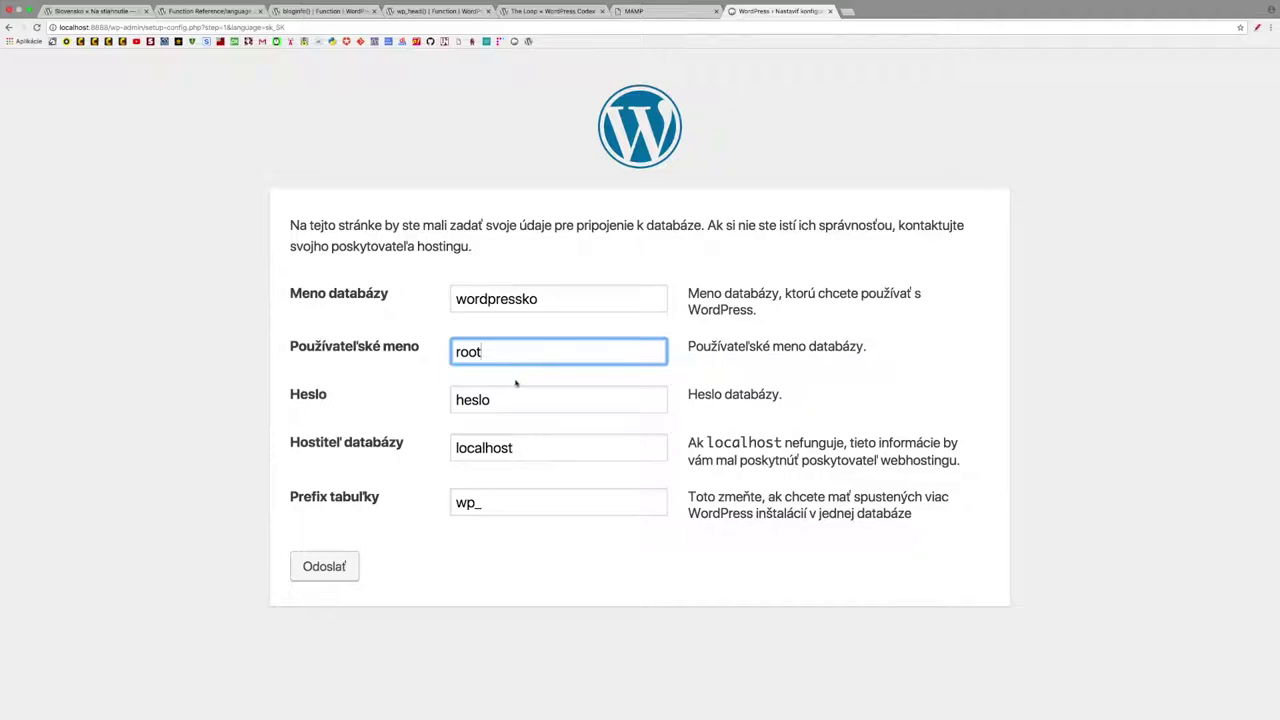
key("Tab")
type("r")
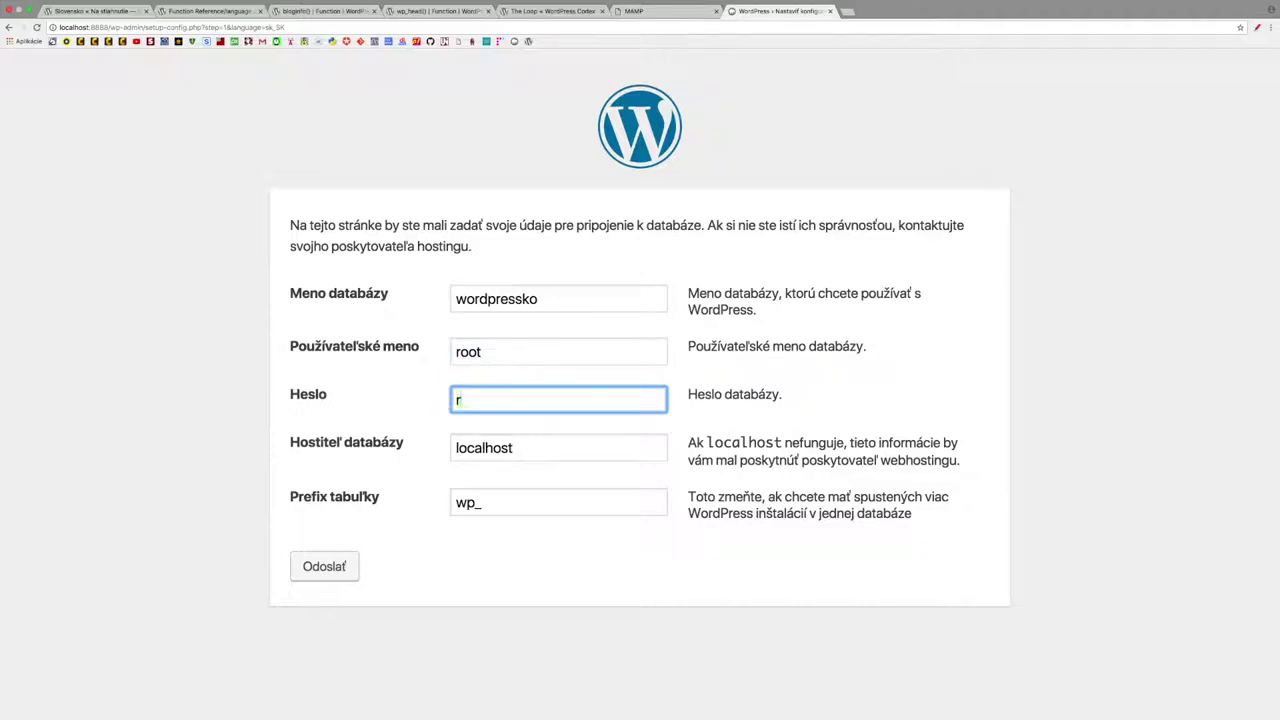
type("oot")
- Check the MySQL host (localhost) on MAMP's start page
left_click(630, 11)
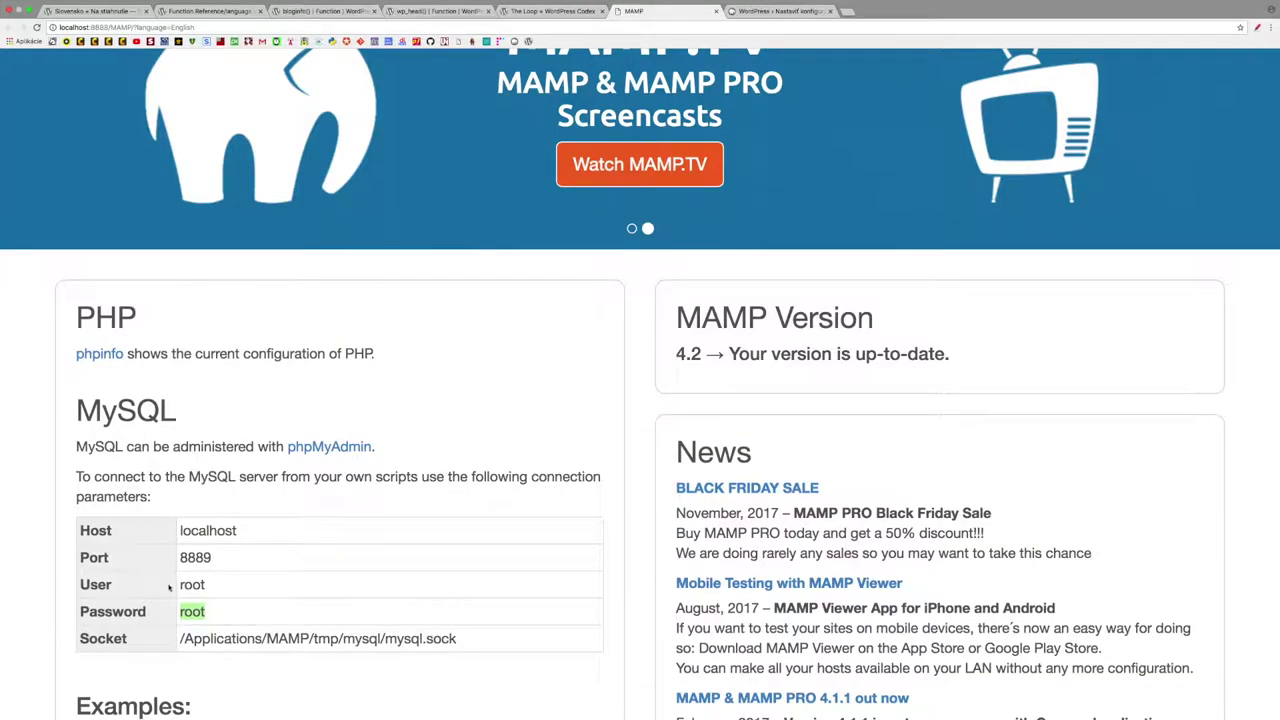
left_click_drag(175, 530, 249, 530)
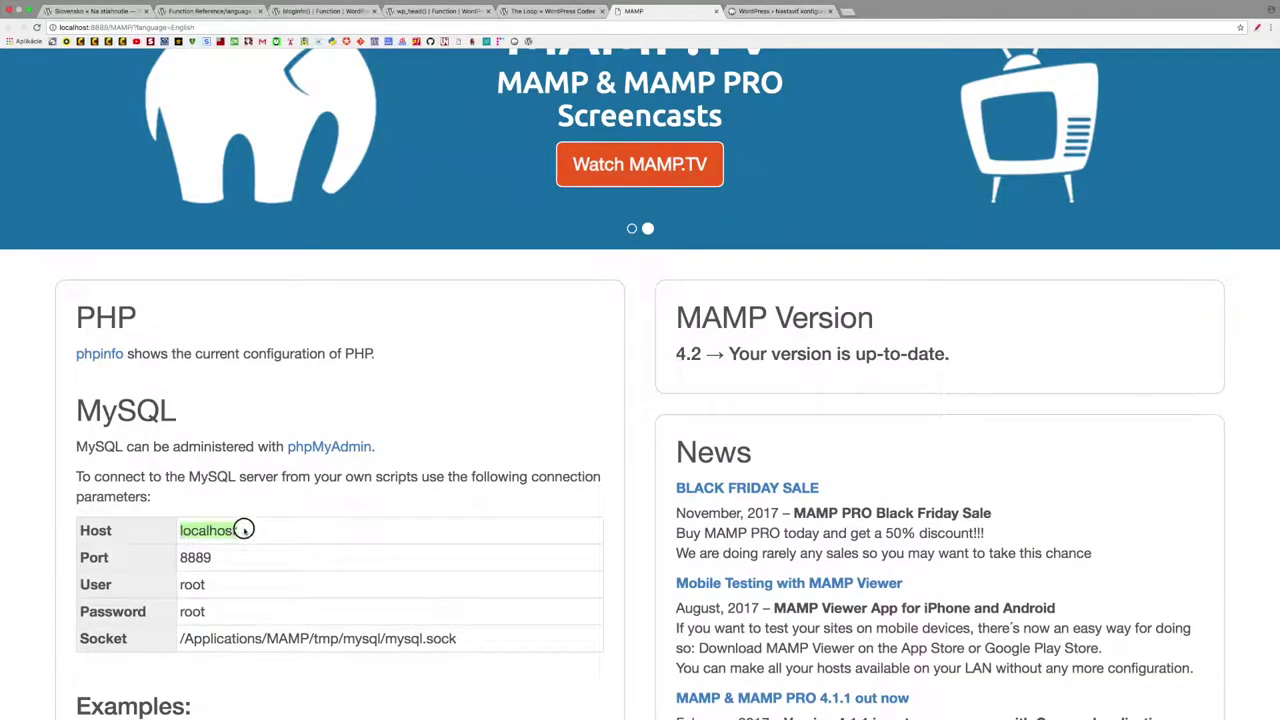
left_click(779, 12)
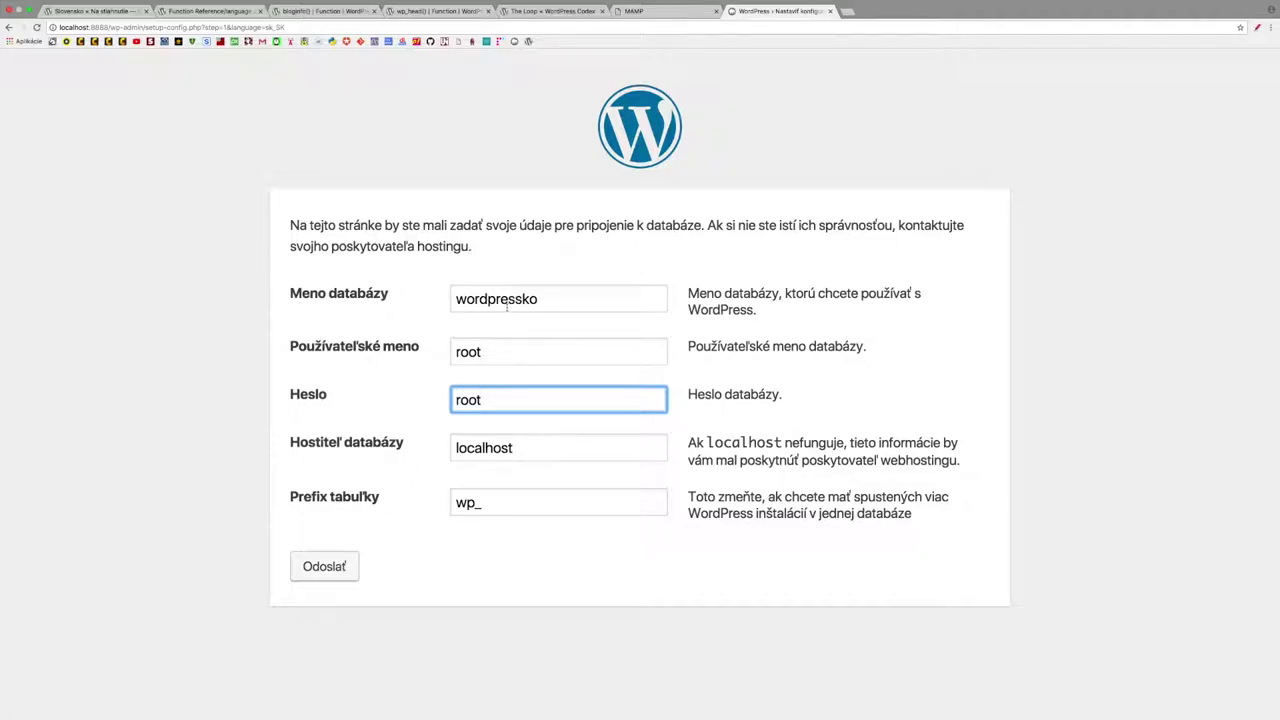
left_click(647, 14)
- Create an empty 'wordpressko' database in phpMyAdmin, then return to the WordPress setup tab
scroll(417, 159, "up", 3)
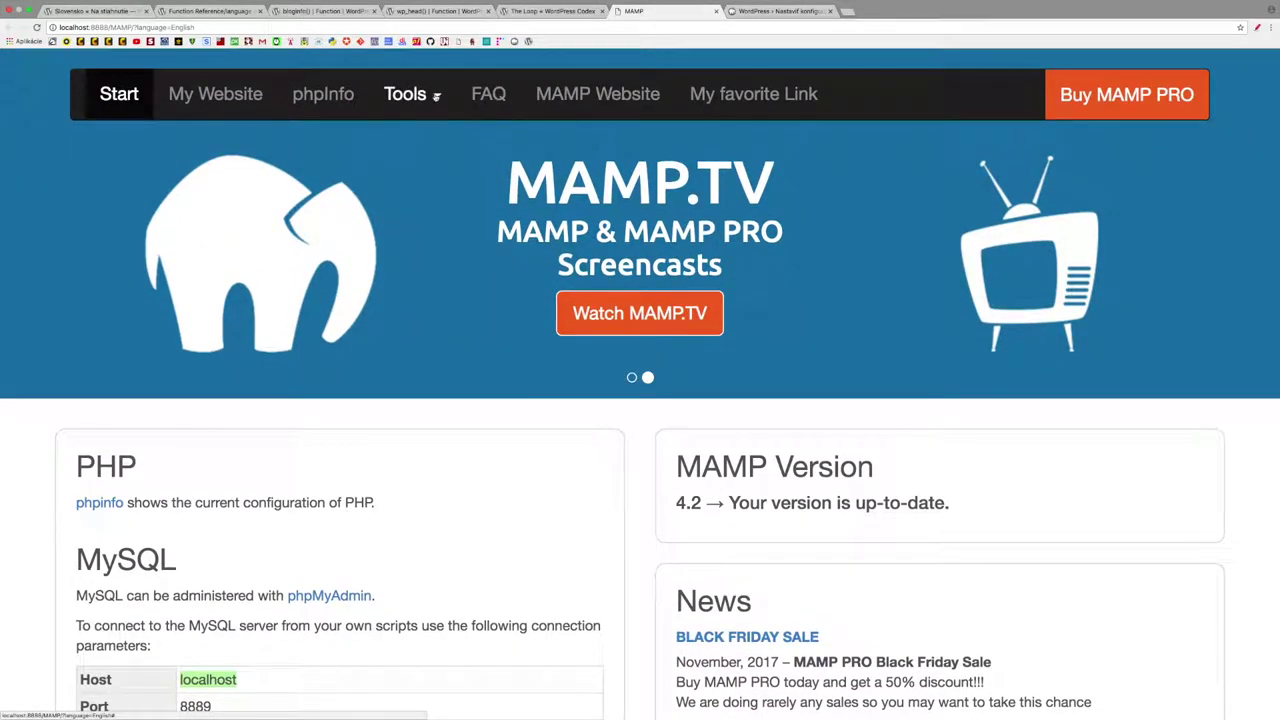
left_click(436, 96)
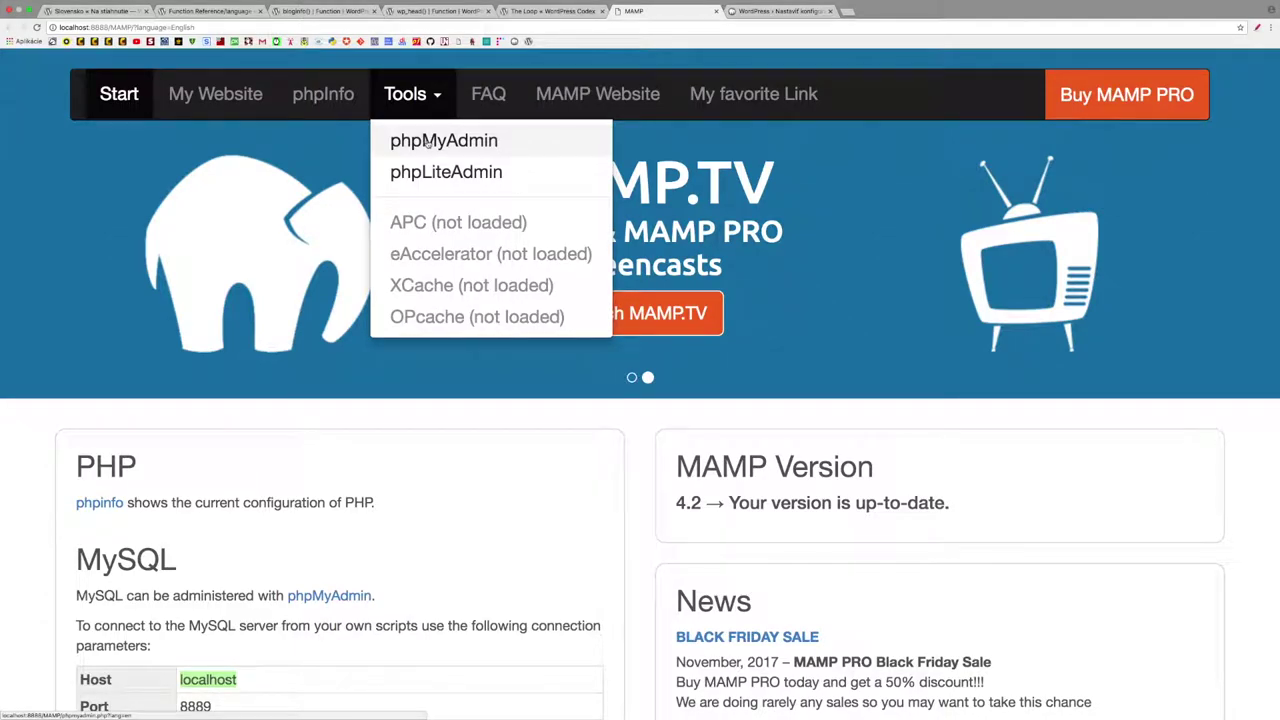
left_click(428, 143)
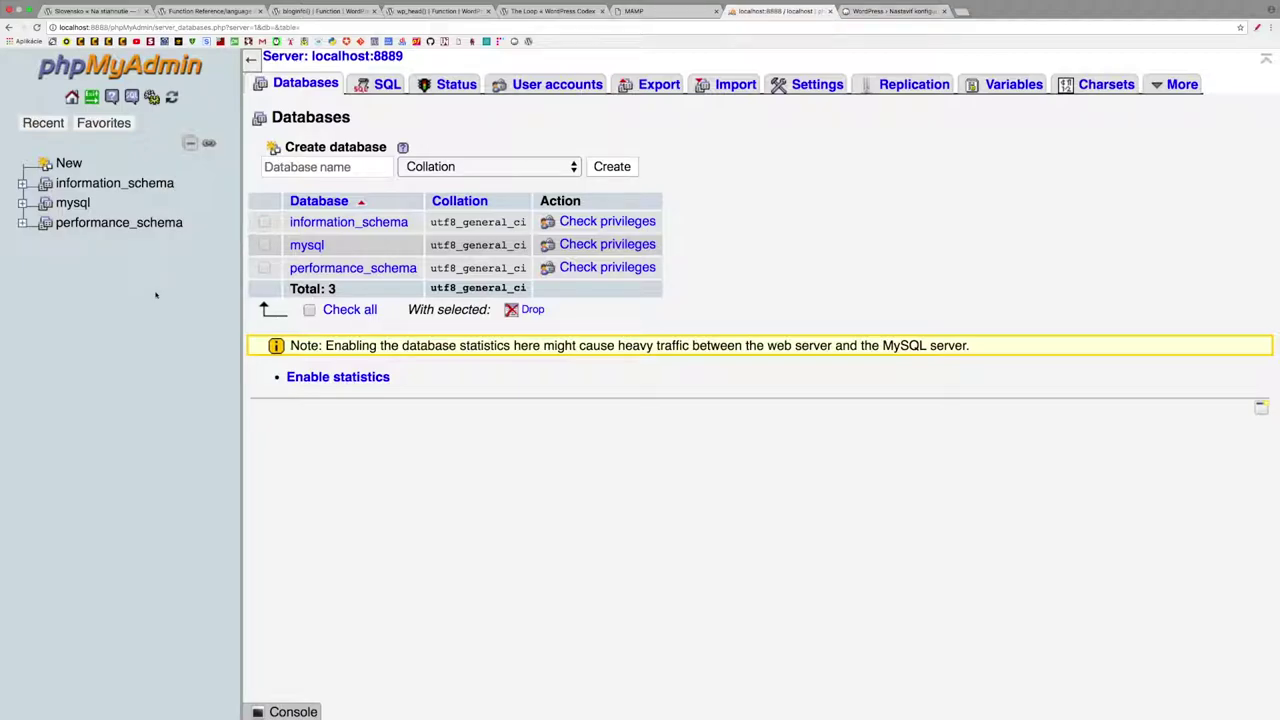
left_click(47, 165)
left_click(287, 168)
type("wor")
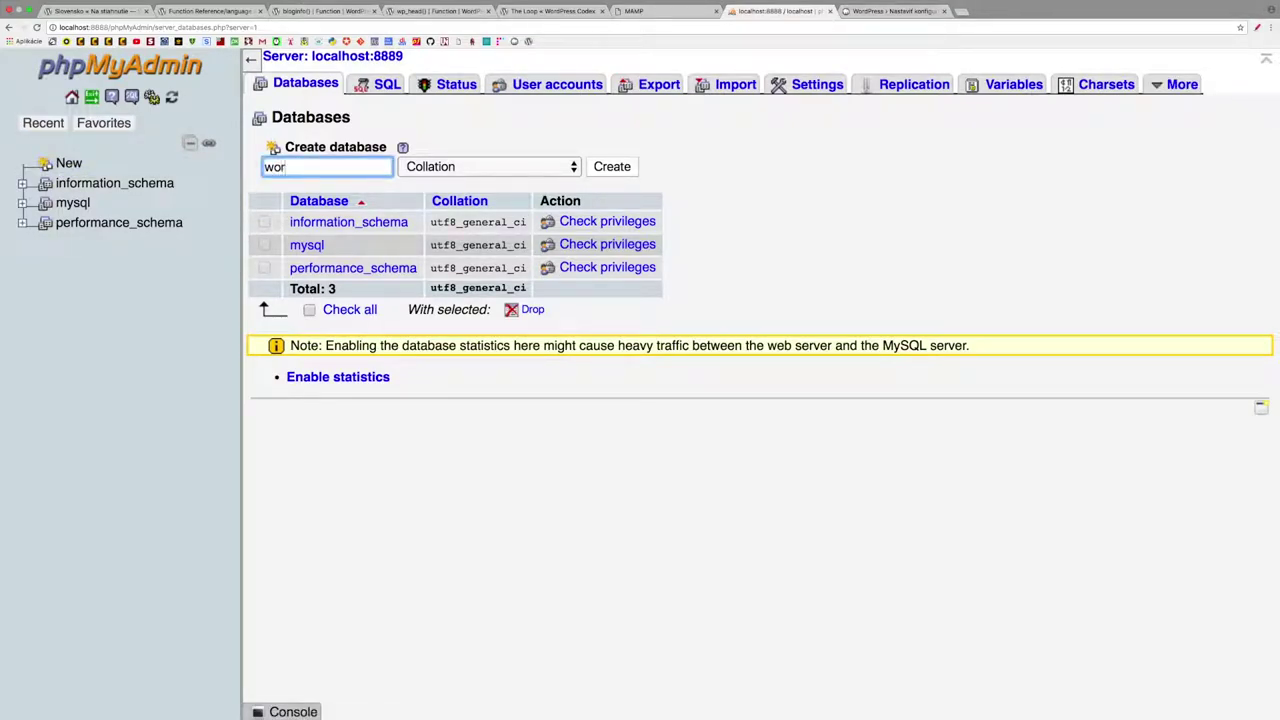
type("dpressko")
left_click(610, 167)
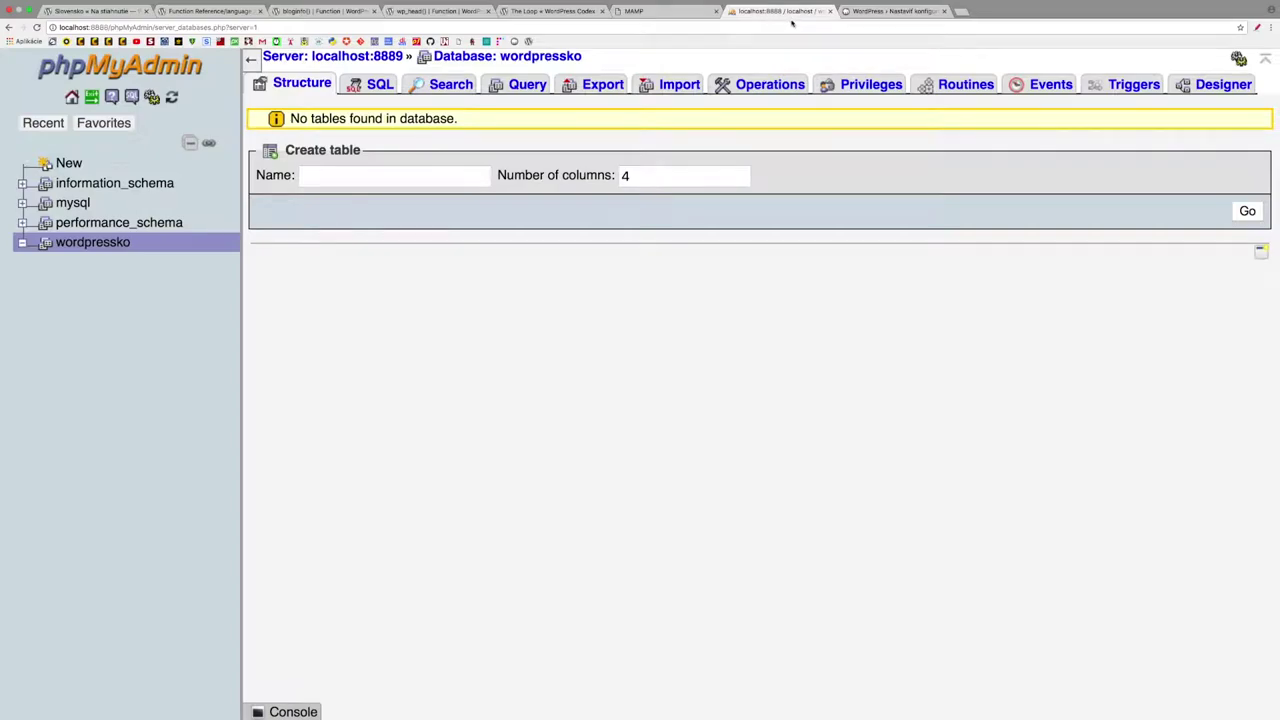
left_click(893, 11)
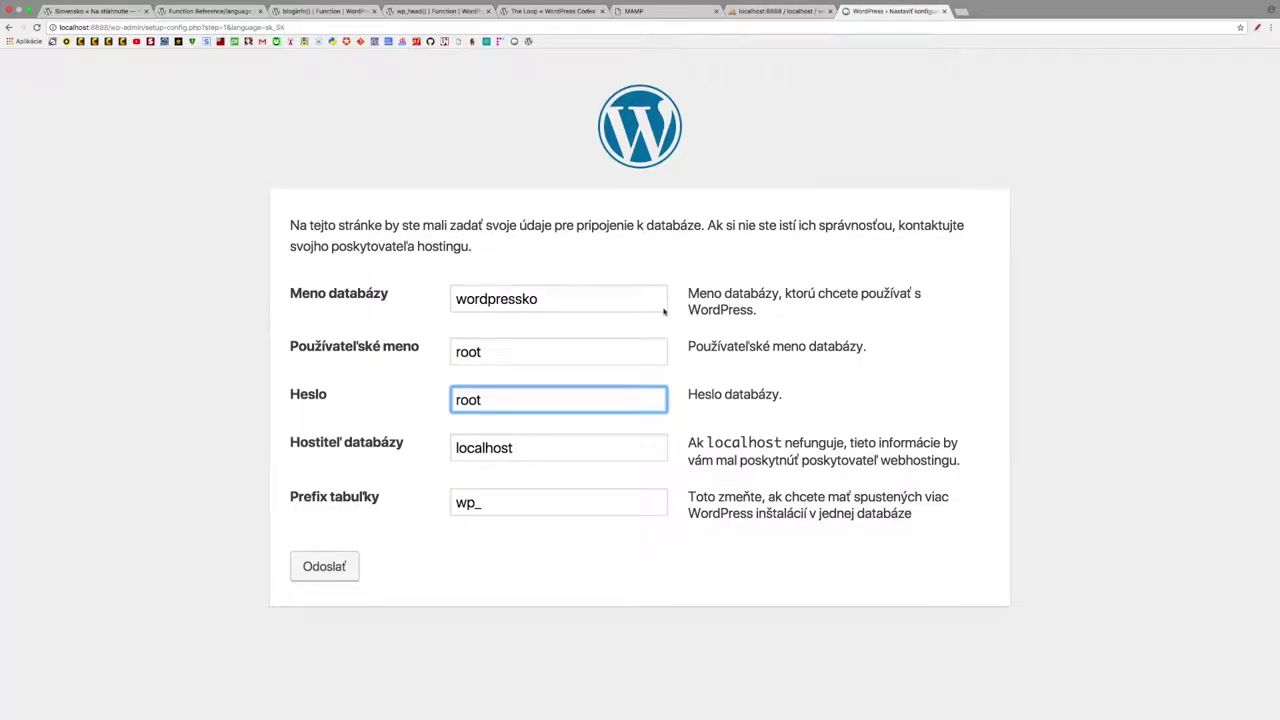
- Submit the database details with Odoslať and start the installation with Spustiť inštaláciu
left_click(325, 567)
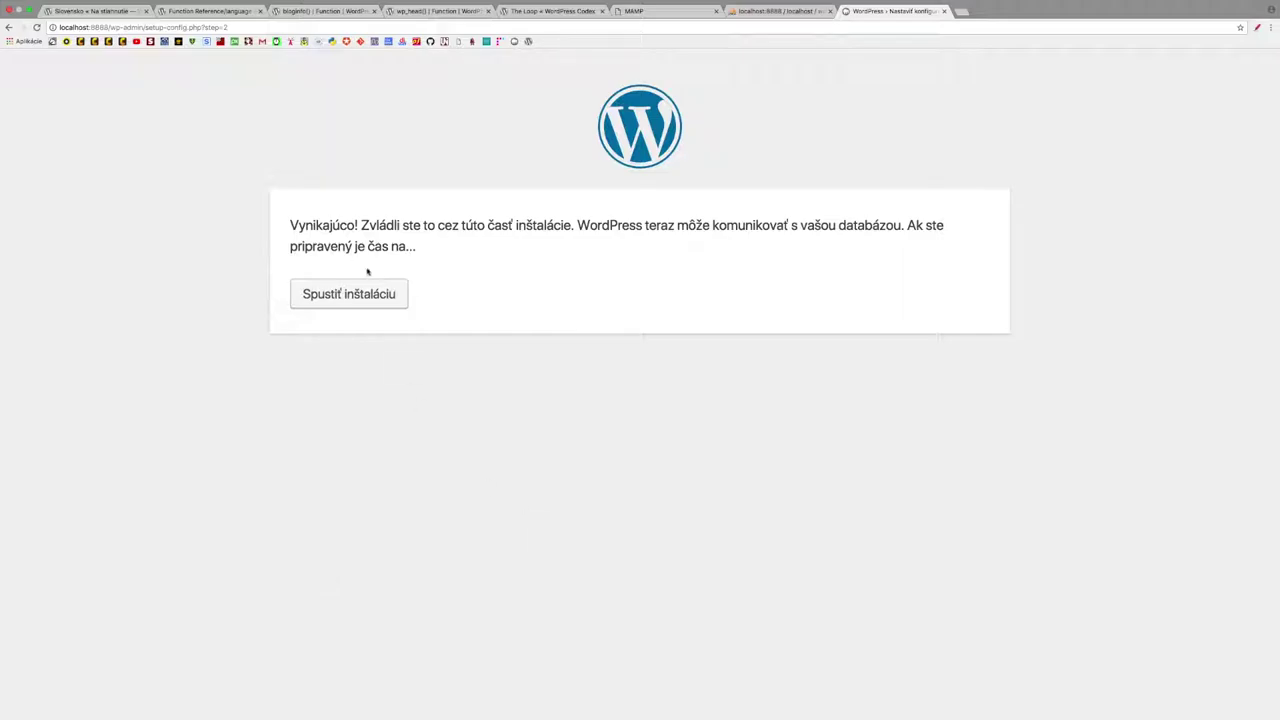
left_click(352, 296)
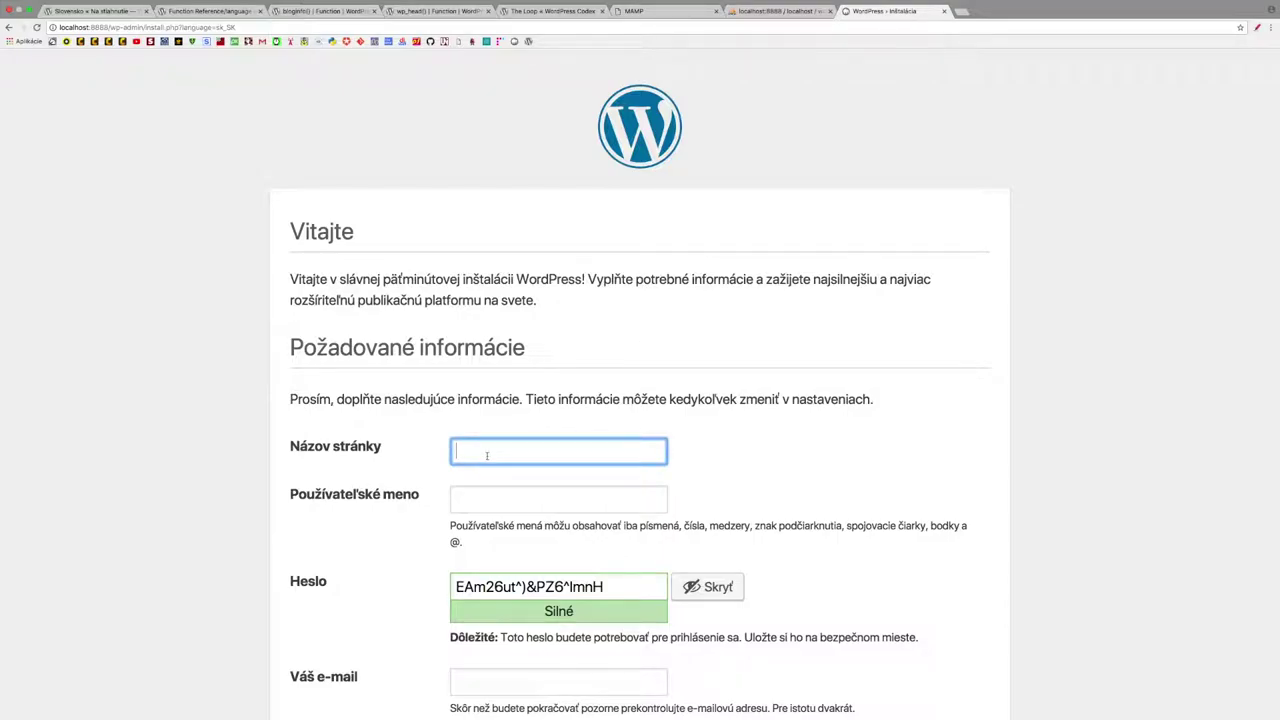
- Enter site title 'Yeti-WordPress', username 'admin' and a short password, confirming weak-password use
type("Yeti-WordPress")
left_click(461, 502)
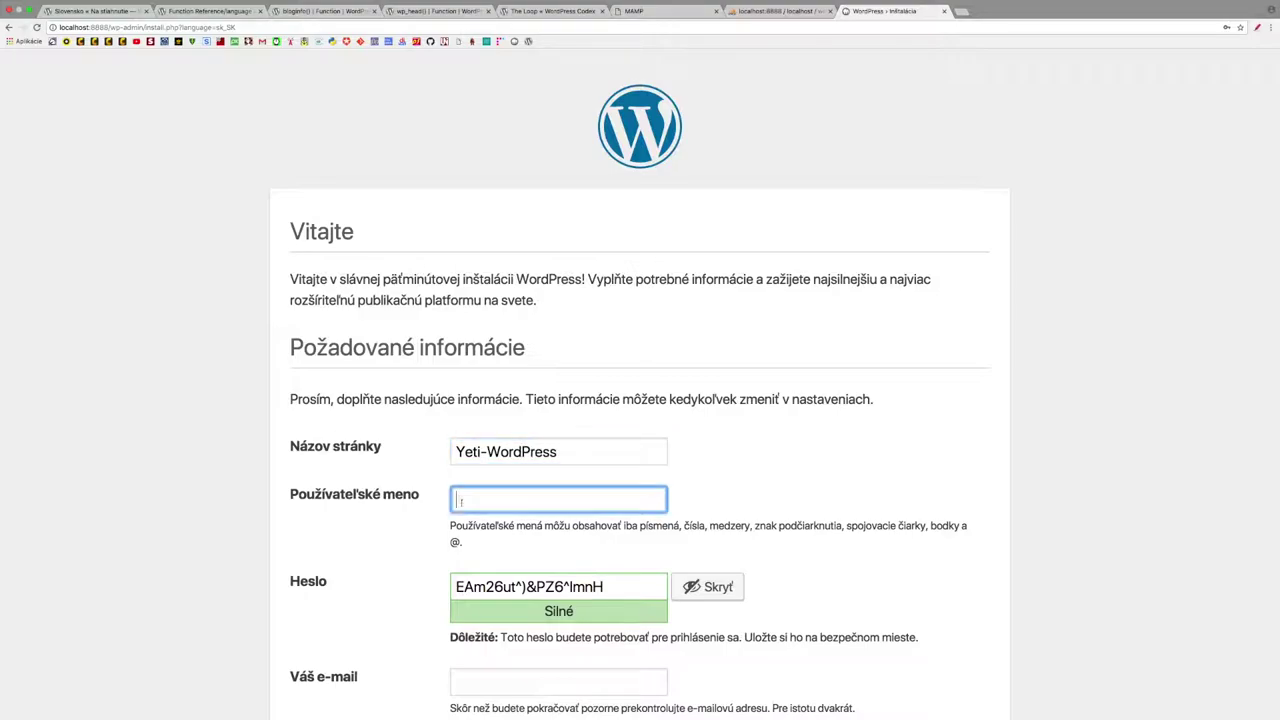
type("admin")
scroll(604, 509, "down", 2)
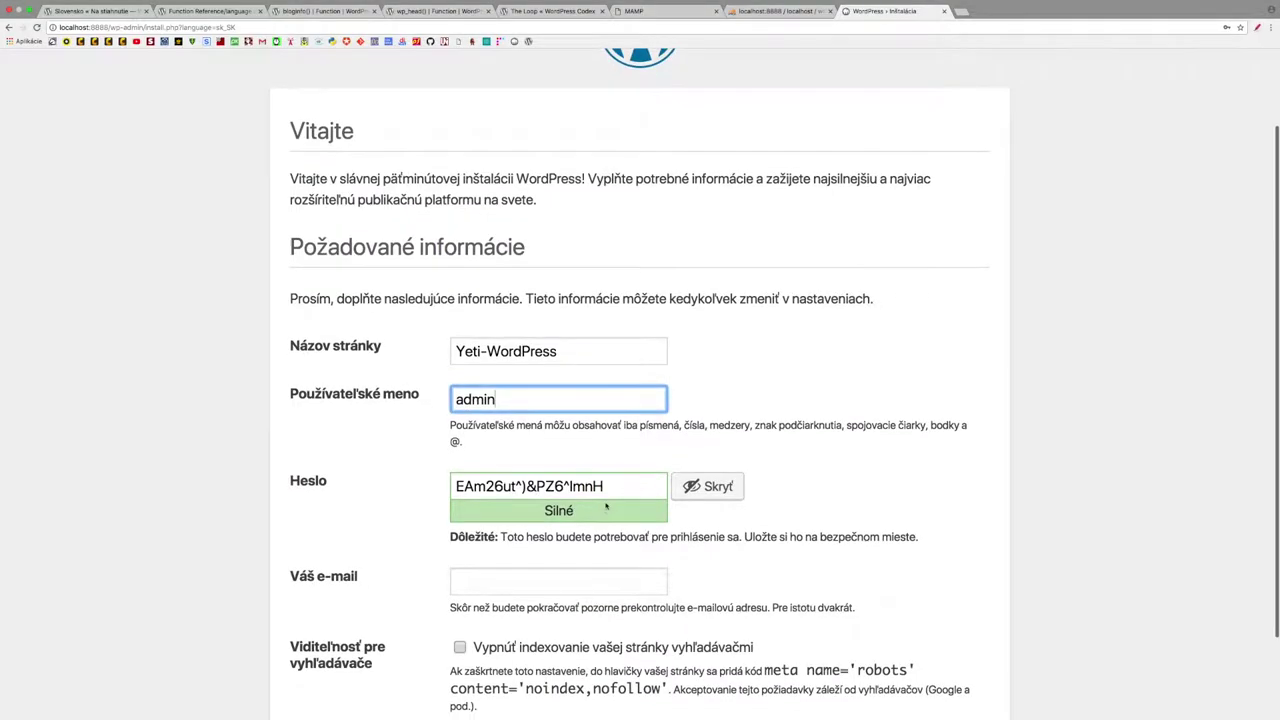
left_click_drag(609, 488, 446, 486)
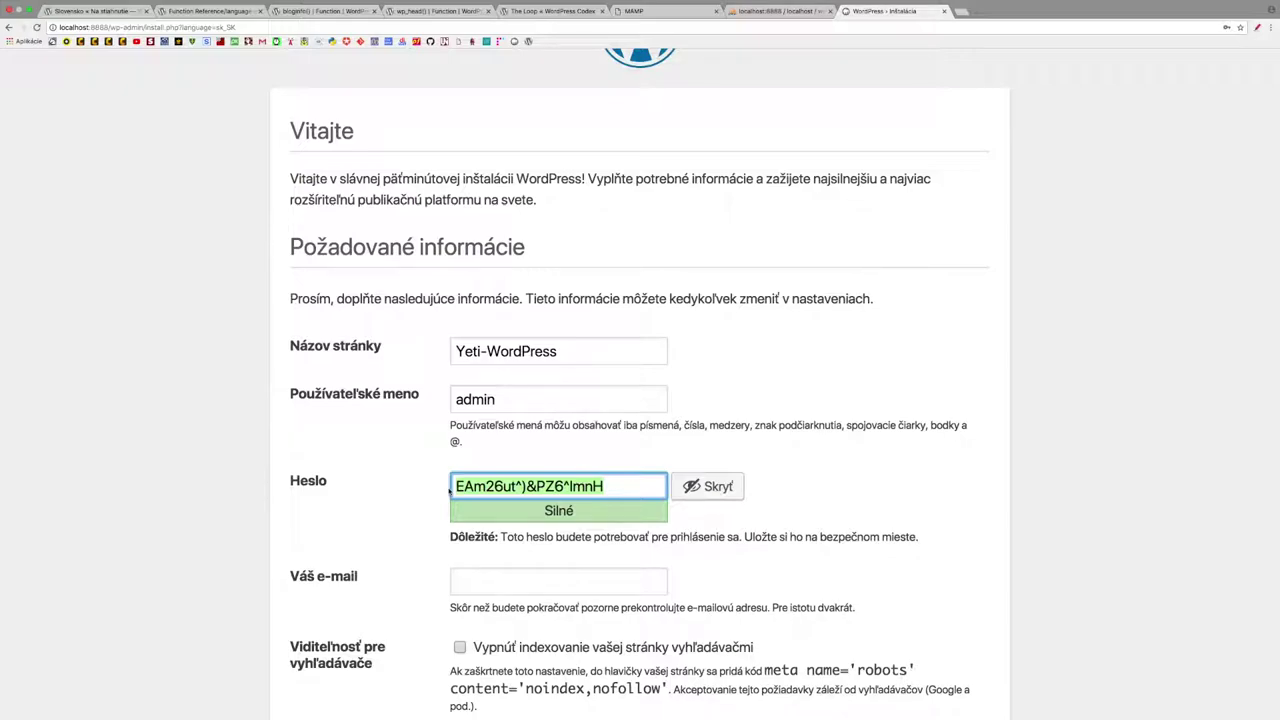
type("yeti")
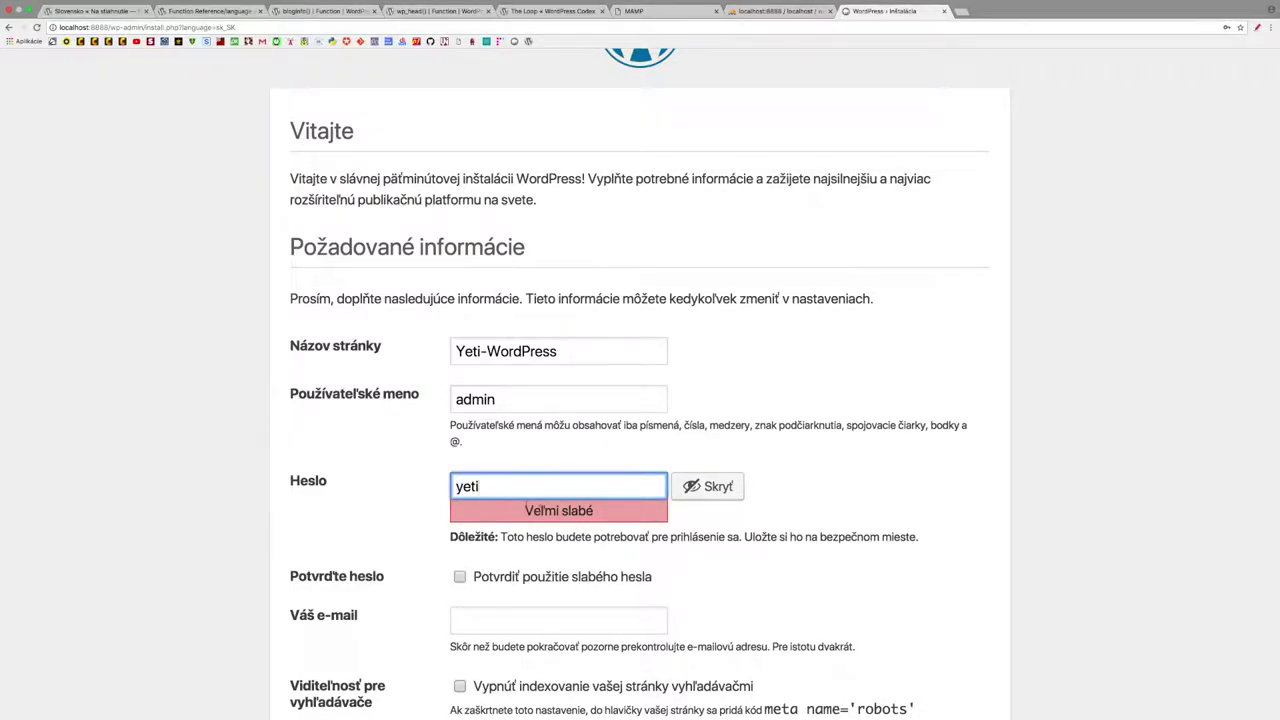
left_click(460, 576)
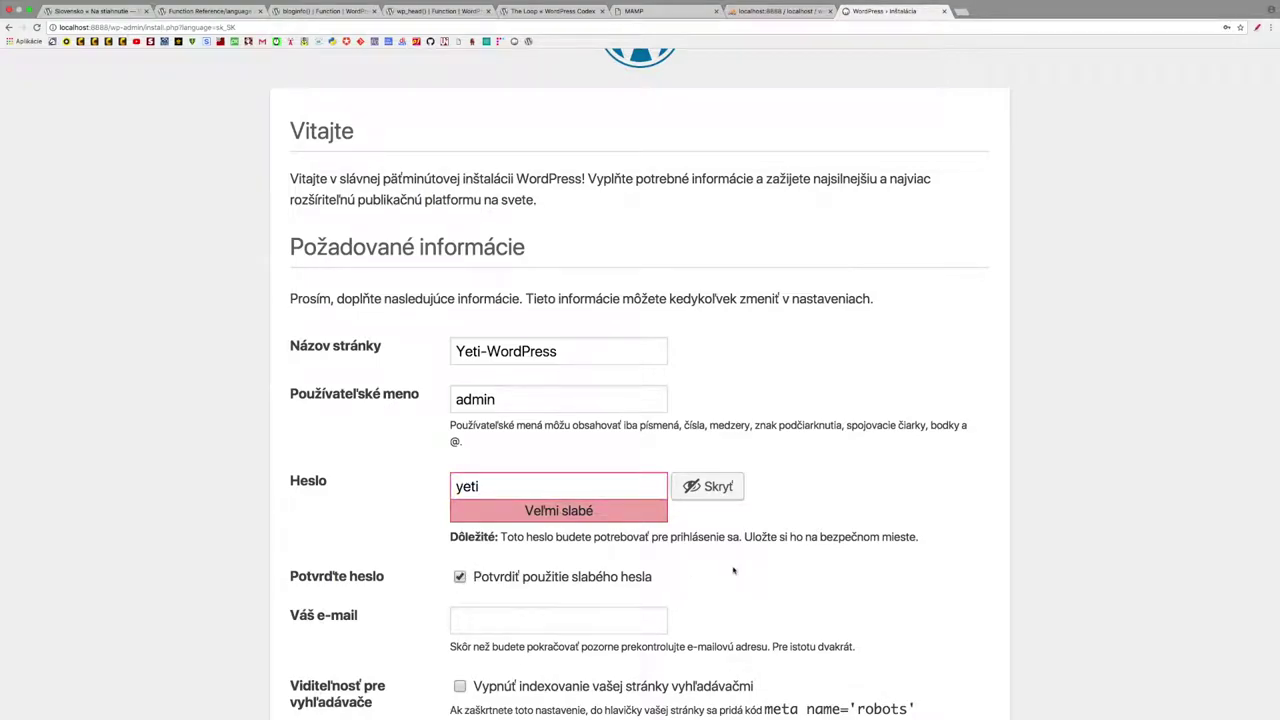
key("Tab")
scroll(733, 571, "down", 3)
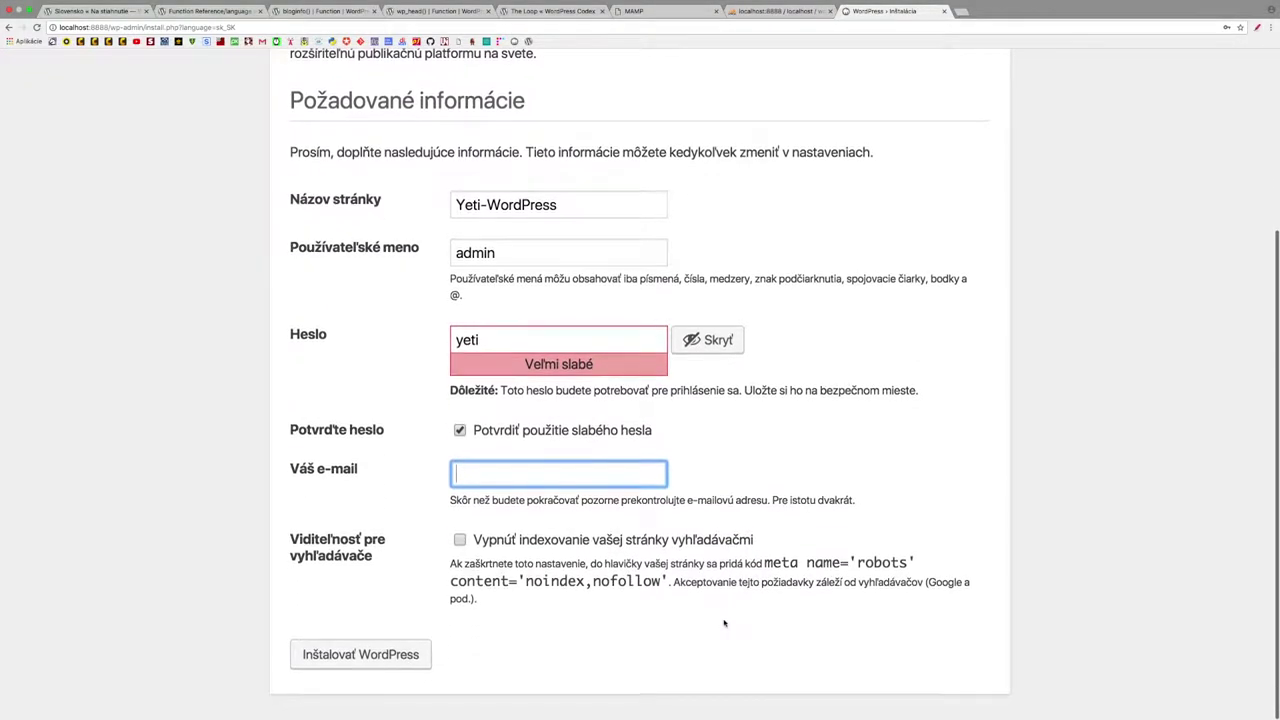
- Add the site owner's e-mail, re-confirm the weak password, and run the WordPress installation
left_click(353, 656)
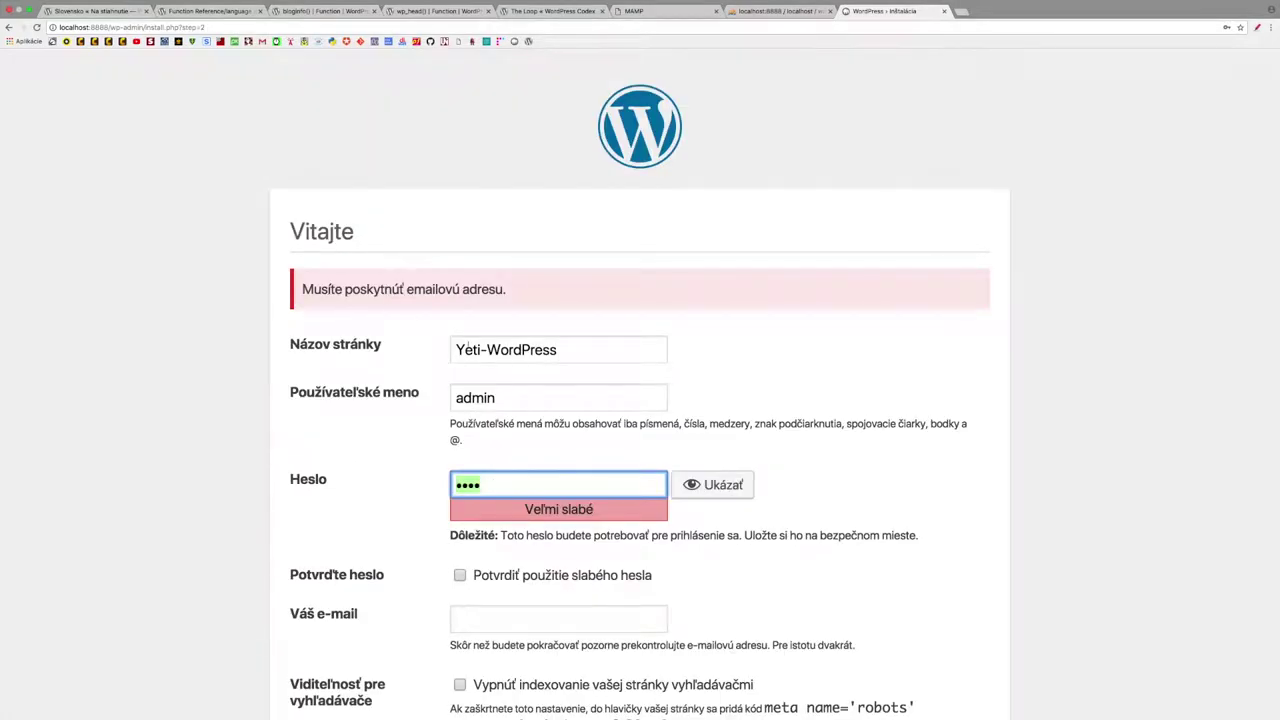
scroll(457, 344, "down", 3)
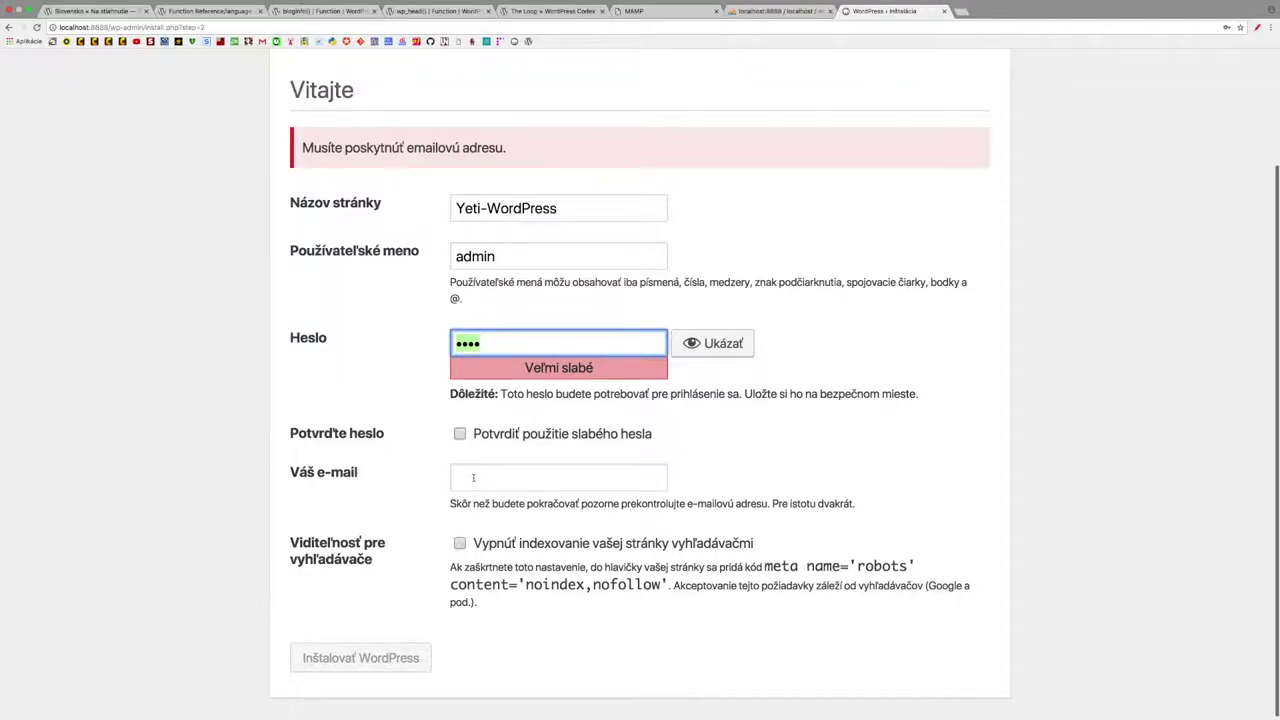
left_click(473, 477)
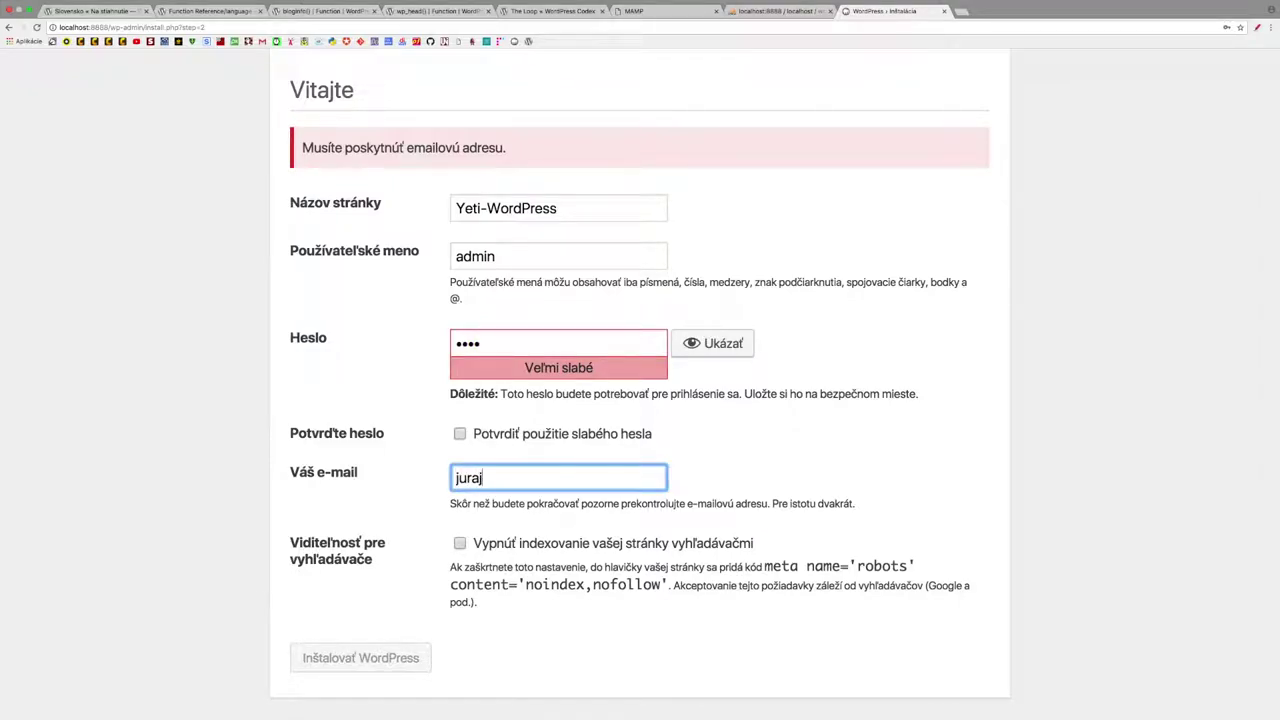
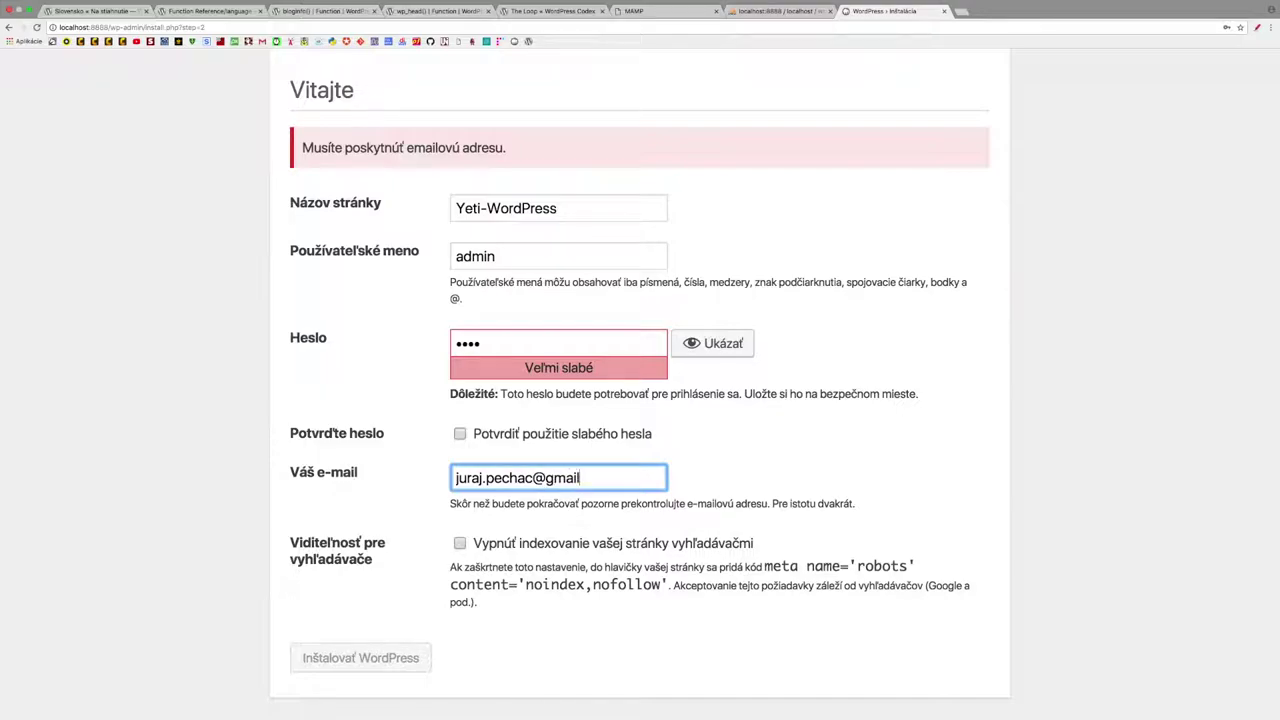
left_click(460, 434)
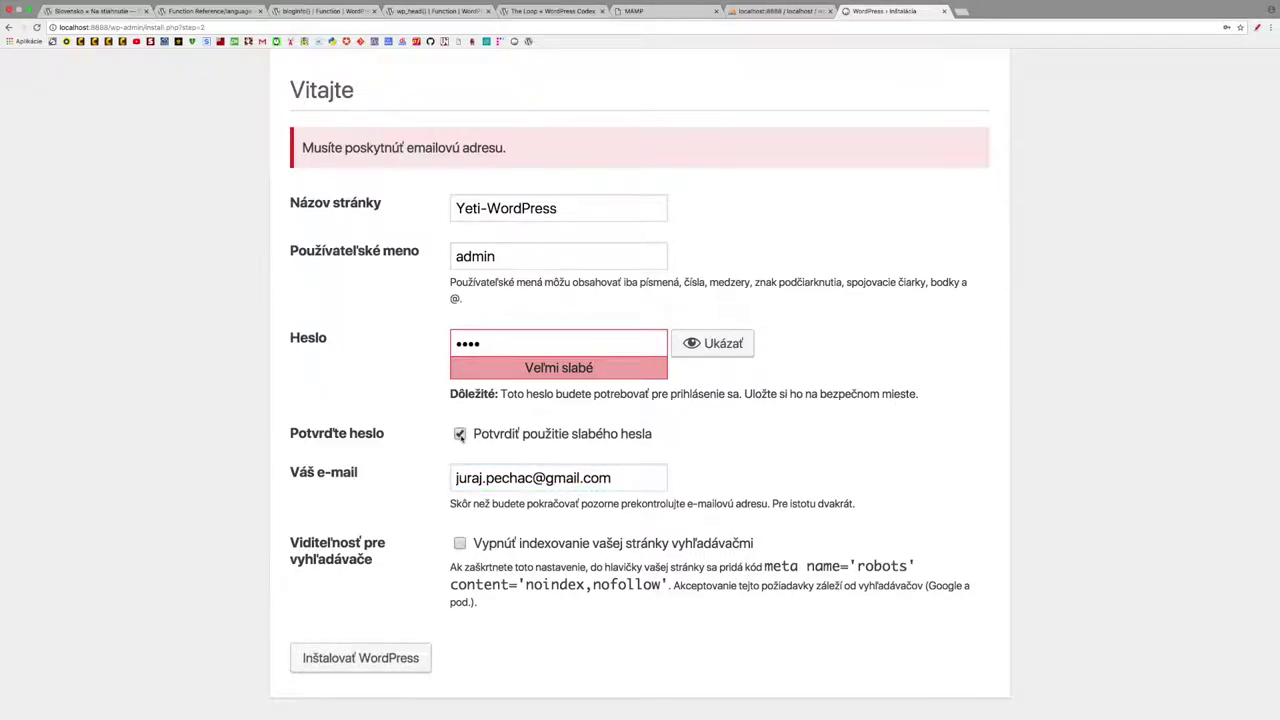
left_click(370, 667)
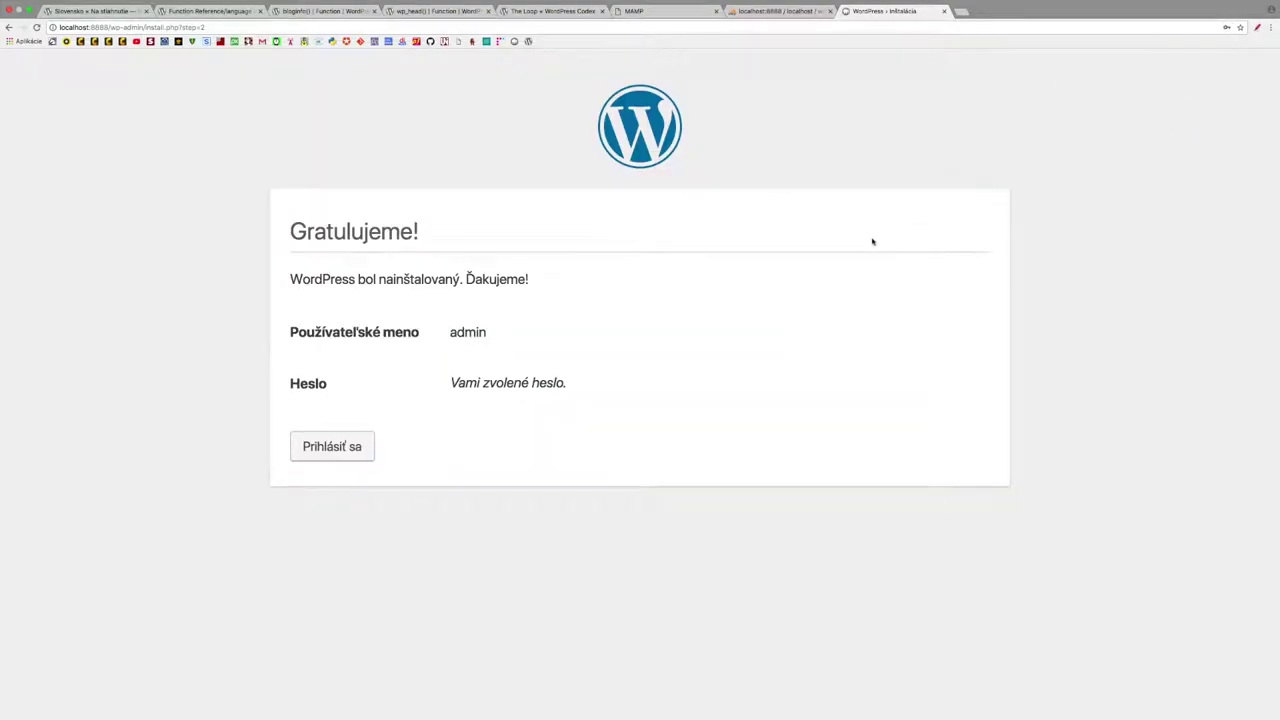
- Log in to the Yeti-WordPress admin with username admin and the account password
left_click(330, 445)
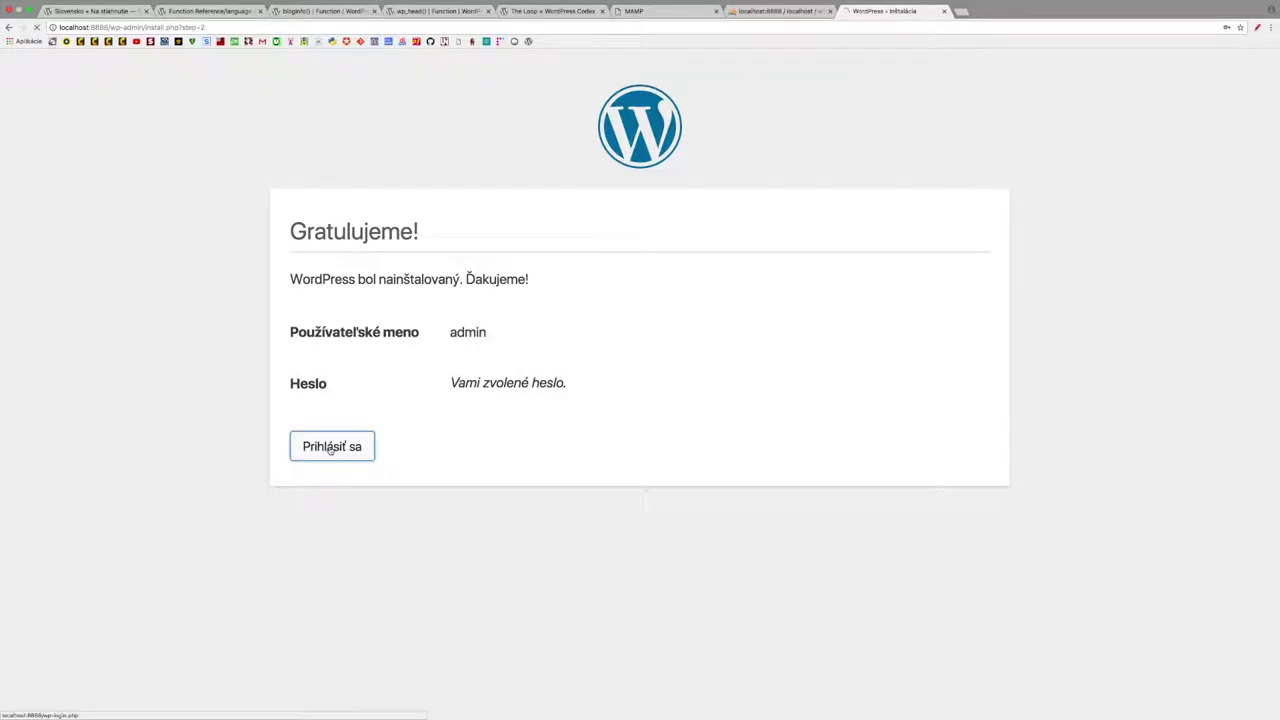
type("admin")
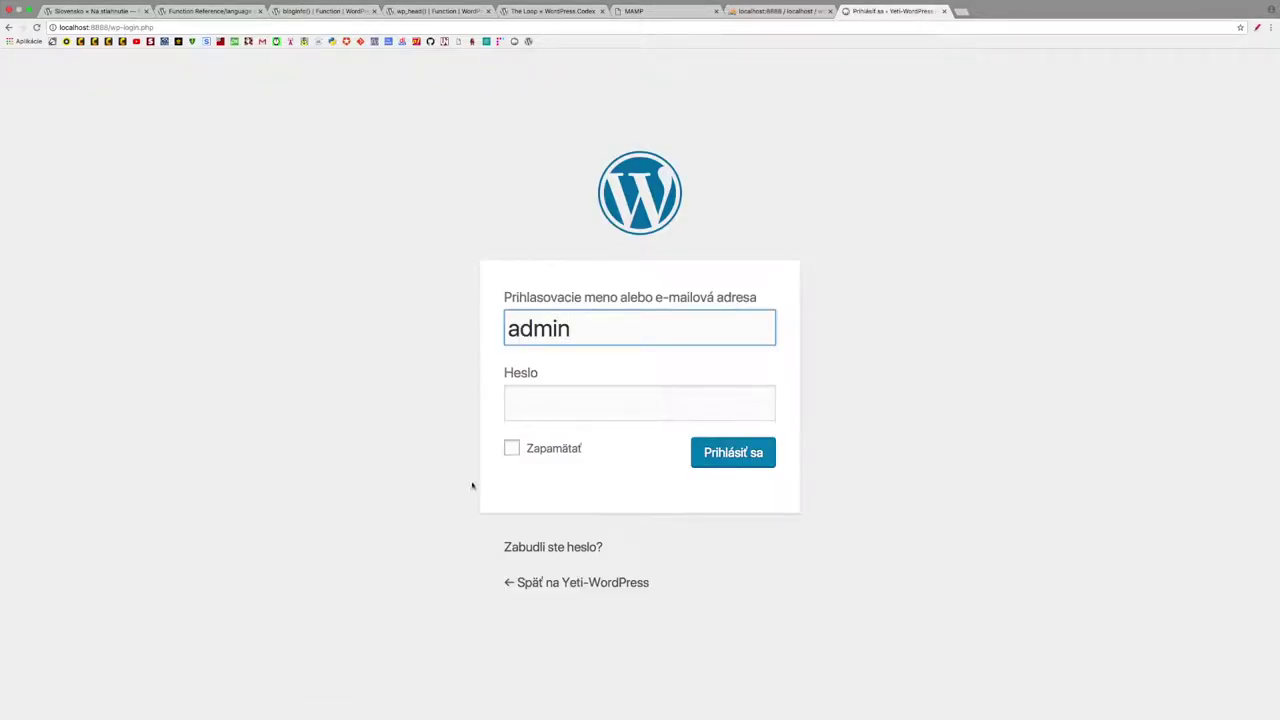
left_click(523, 414)
type("adm")
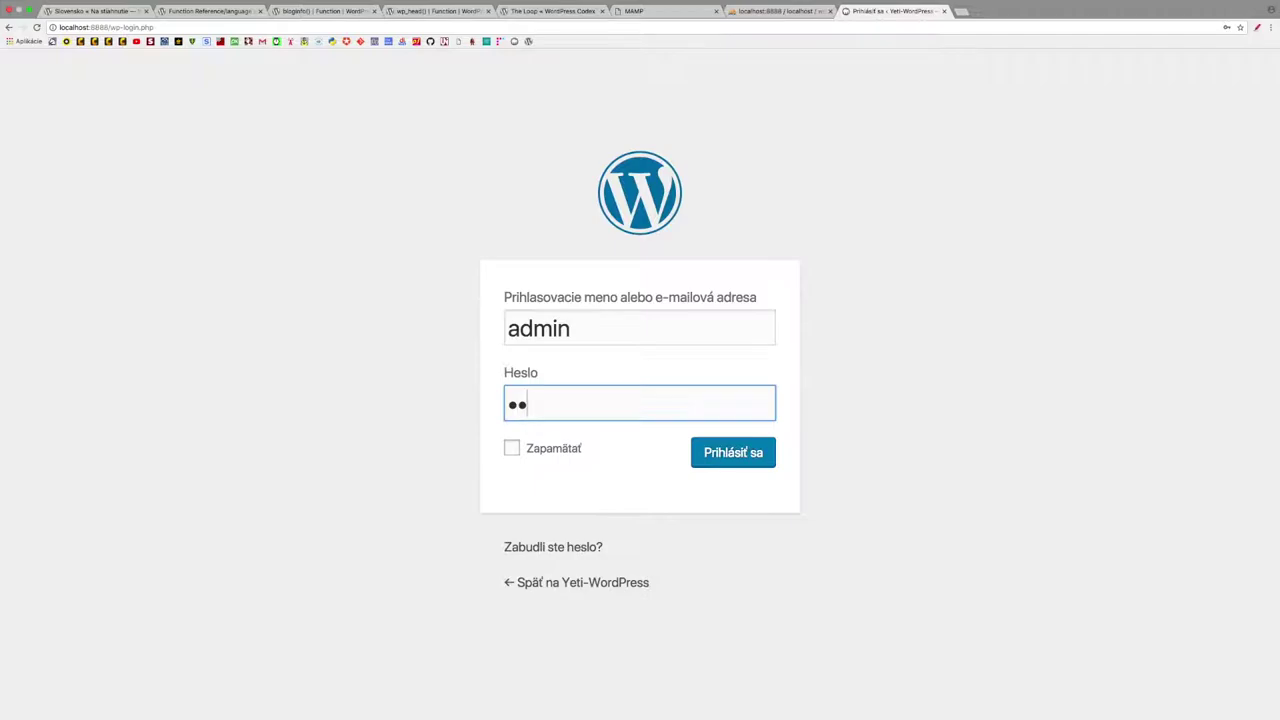
type("i")
left_click(700, 454)
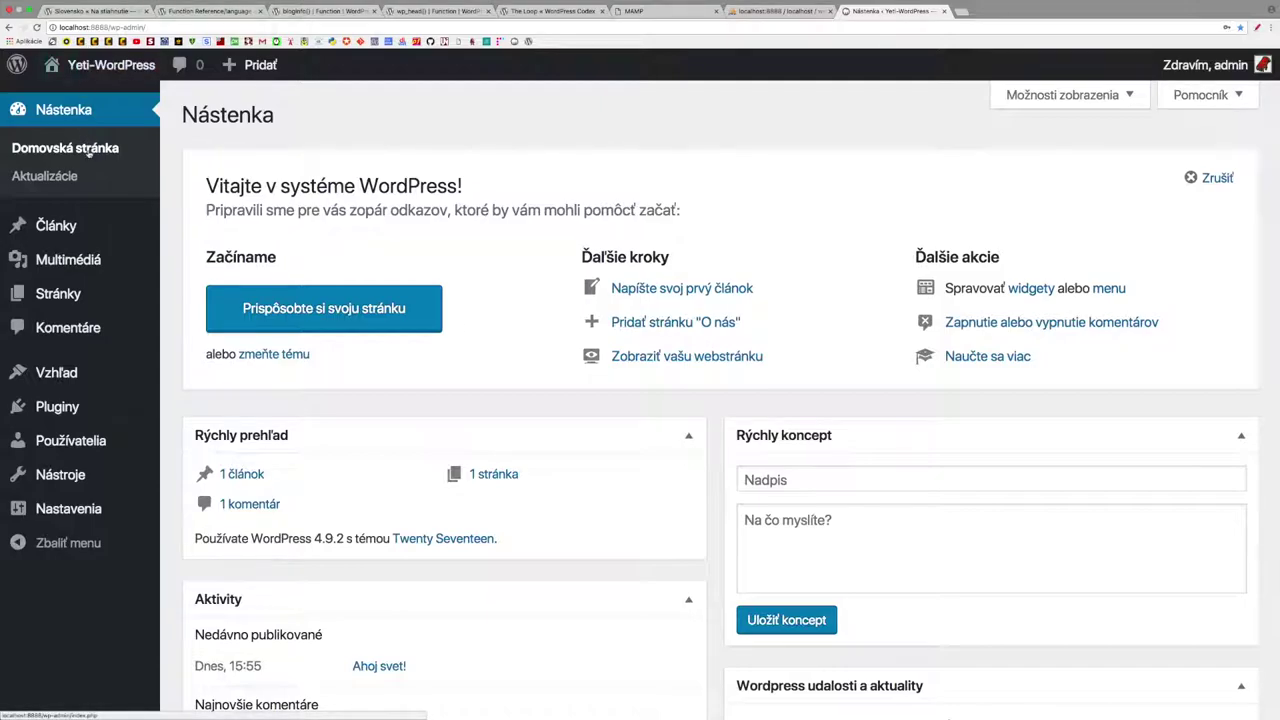
mouse_move(111, 72)
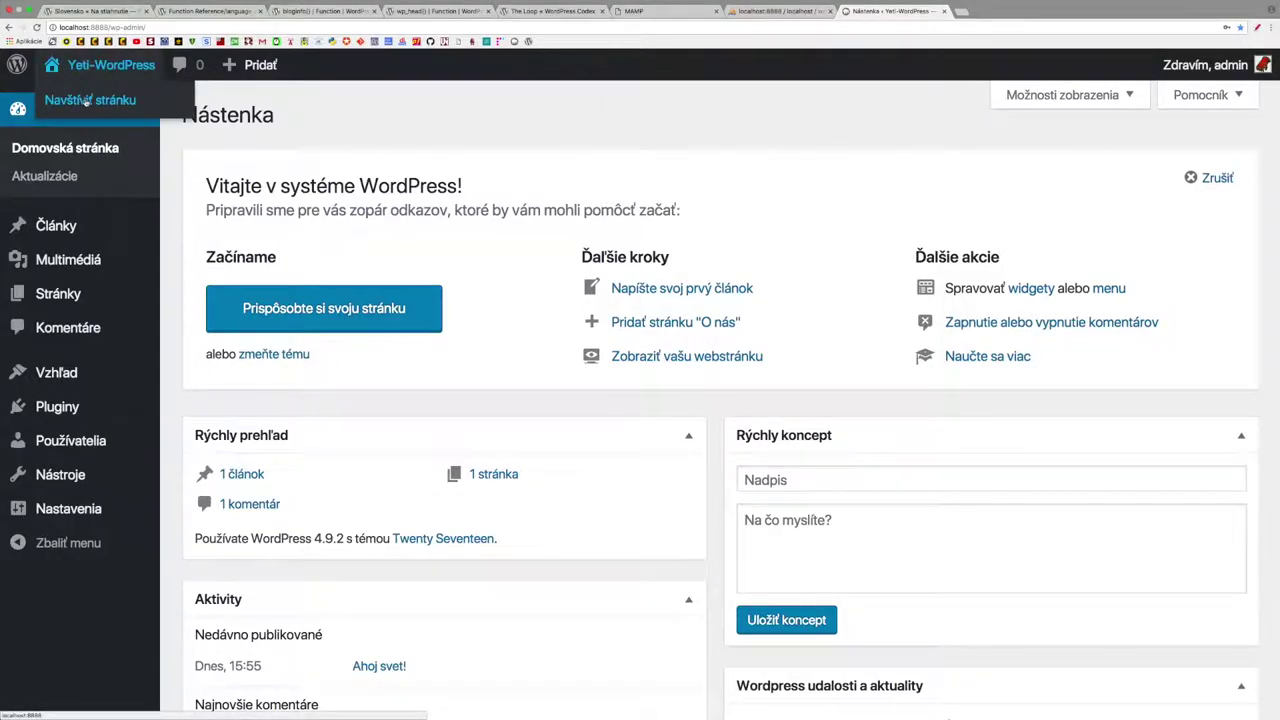
left_click(87, 101)
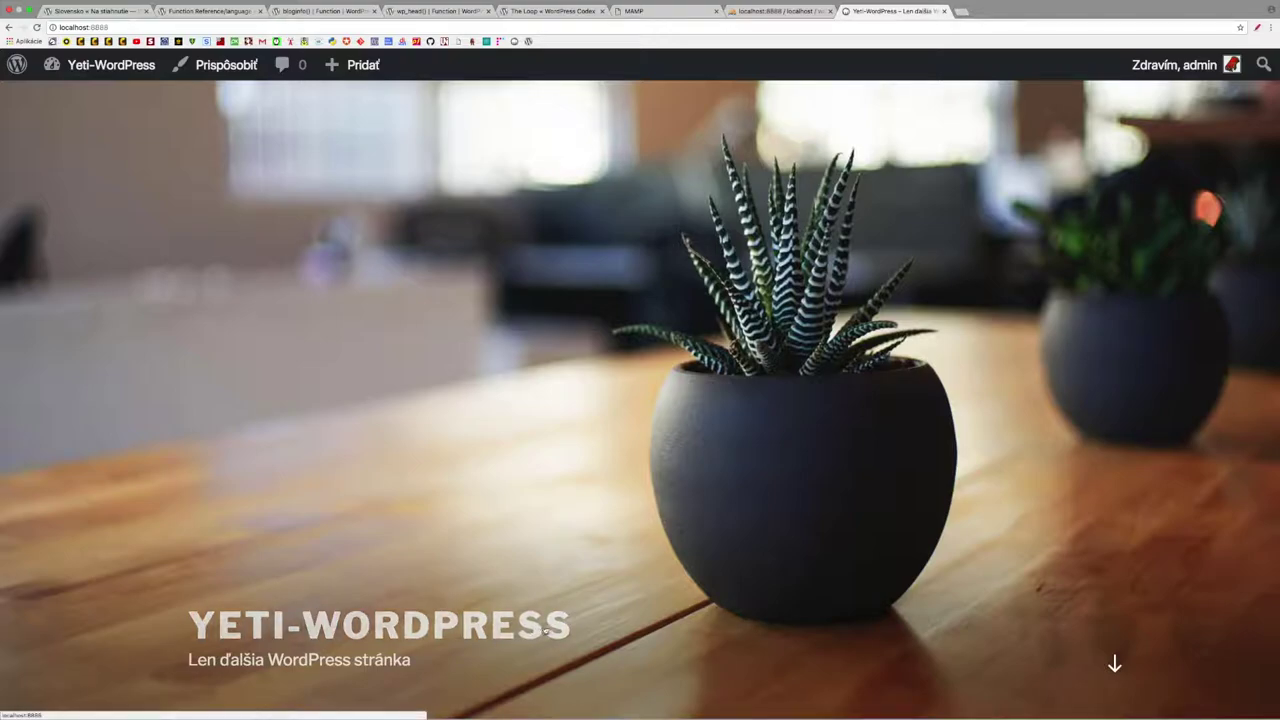
scroll(600, 595, "down", 5)
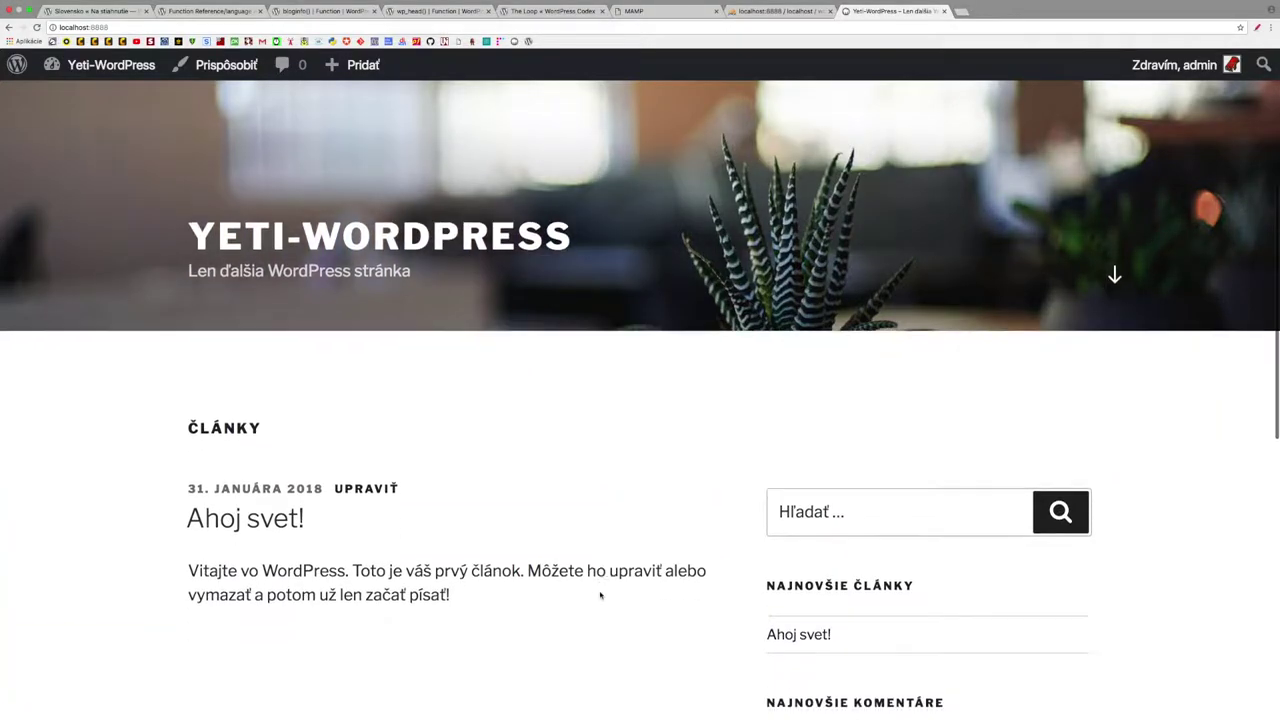
scroll(600, 595, "down", 3)
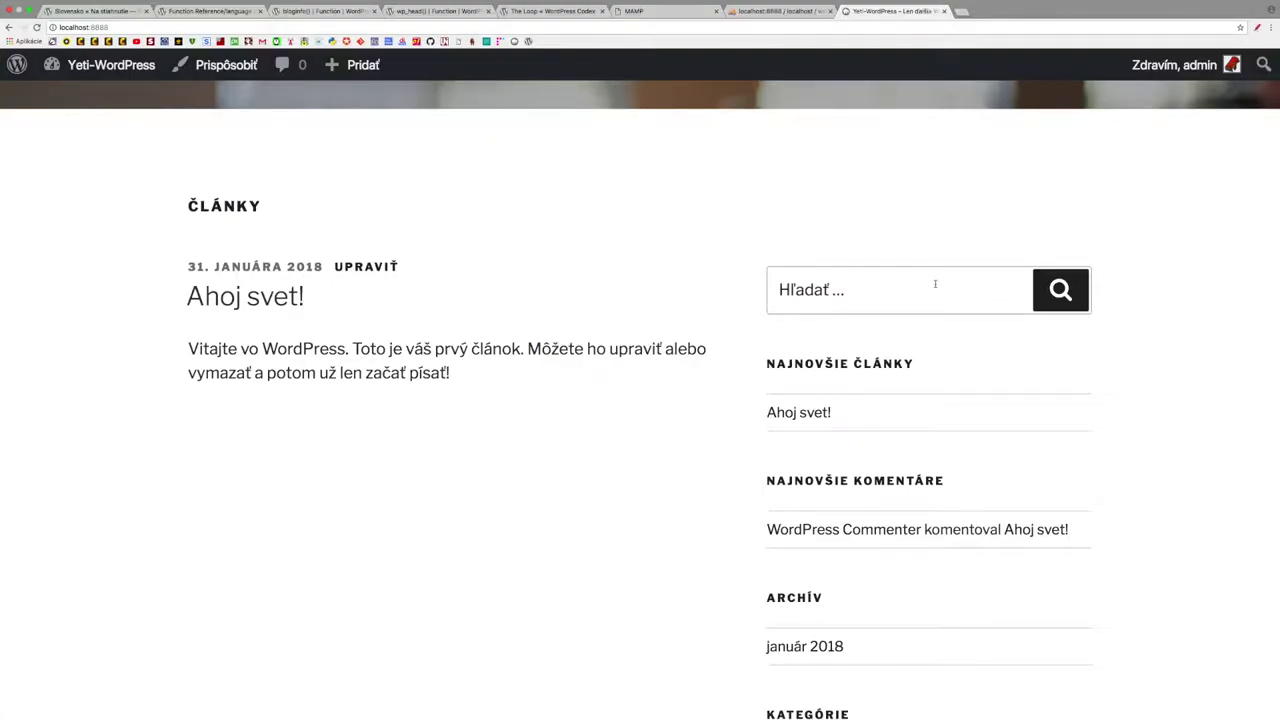
scroll(975, 410, "down", 2)
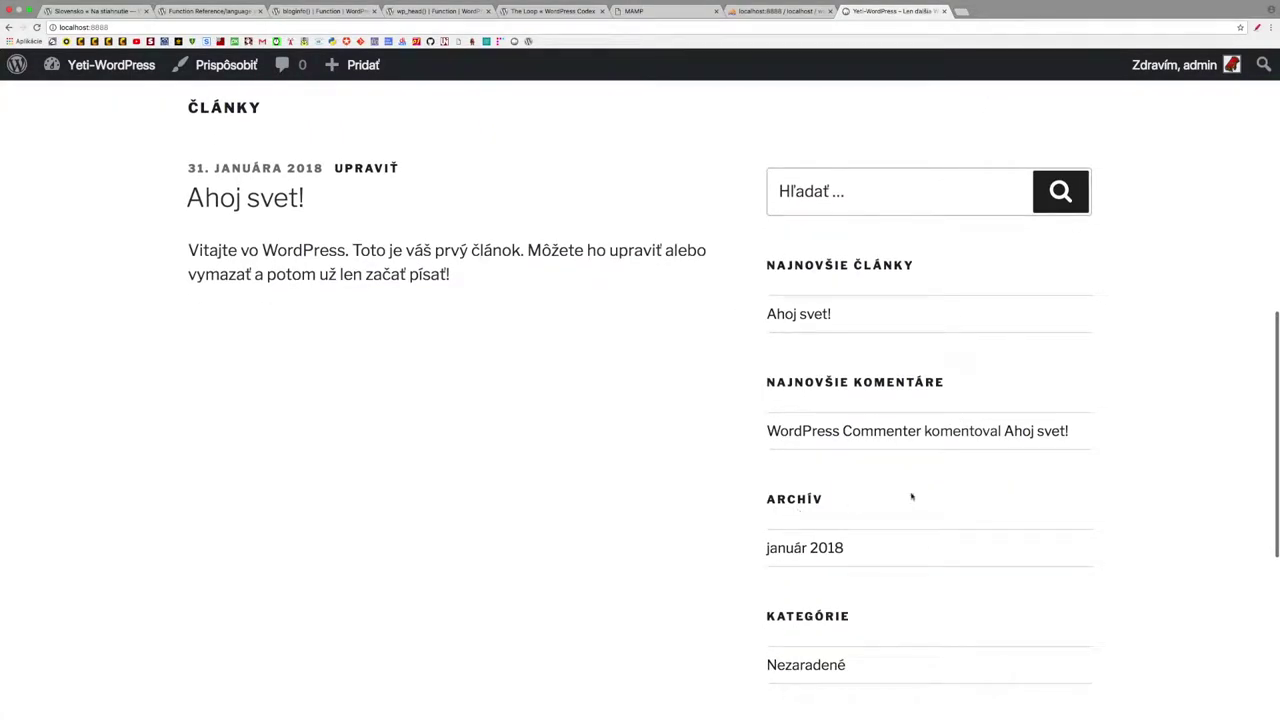
scroll(1003, 483, "down", 3)
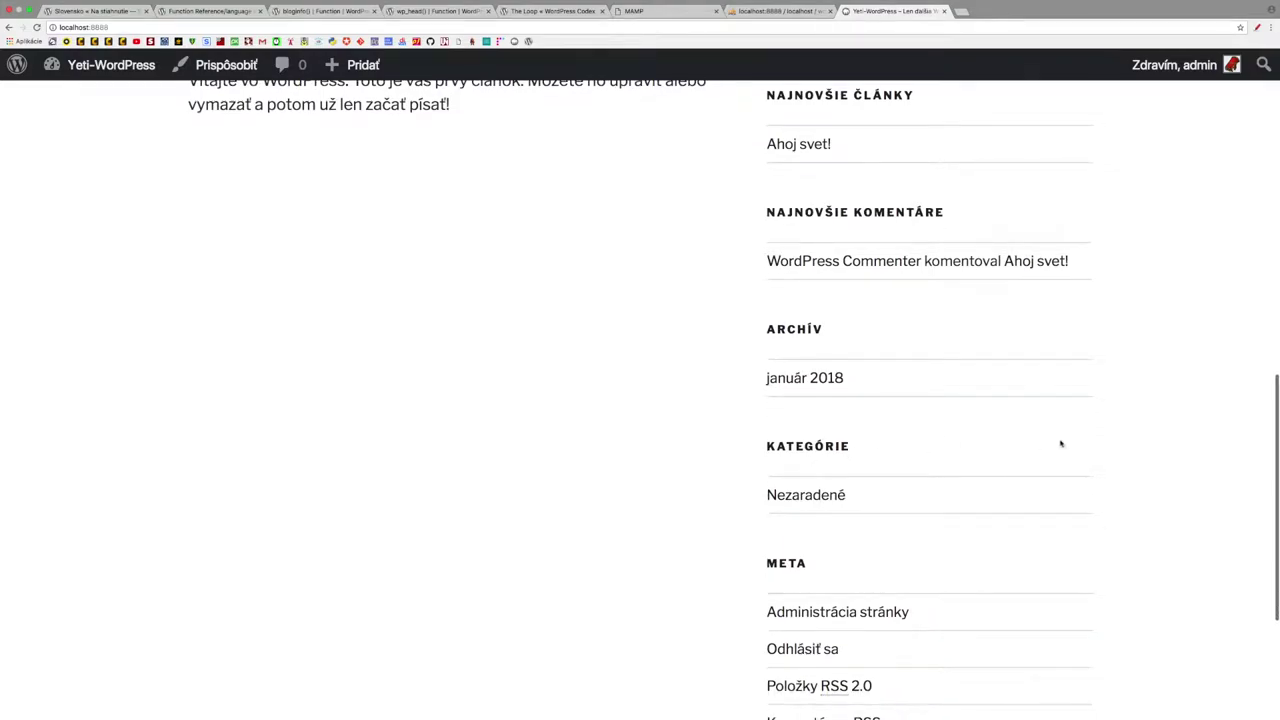
scroll(1061, 443, "down", 3)
scroll(1061, 443, "down", 2)
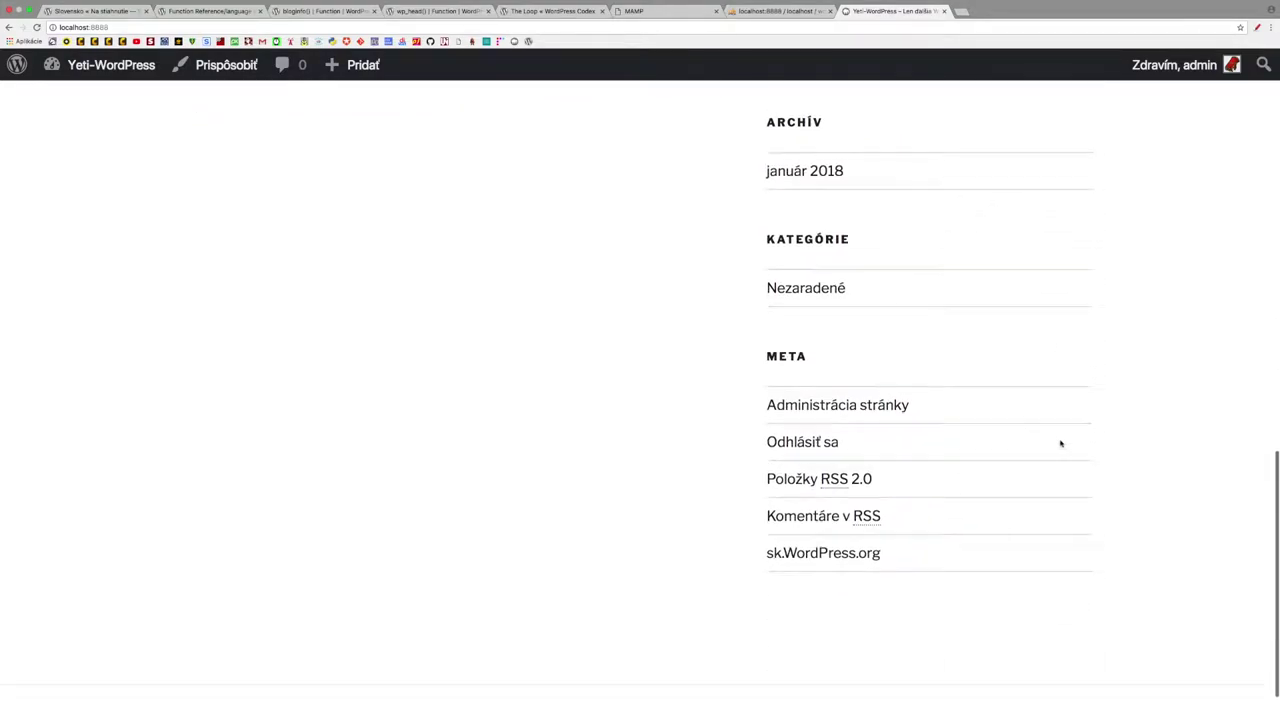
scroll(1061, 443, "up", 15)
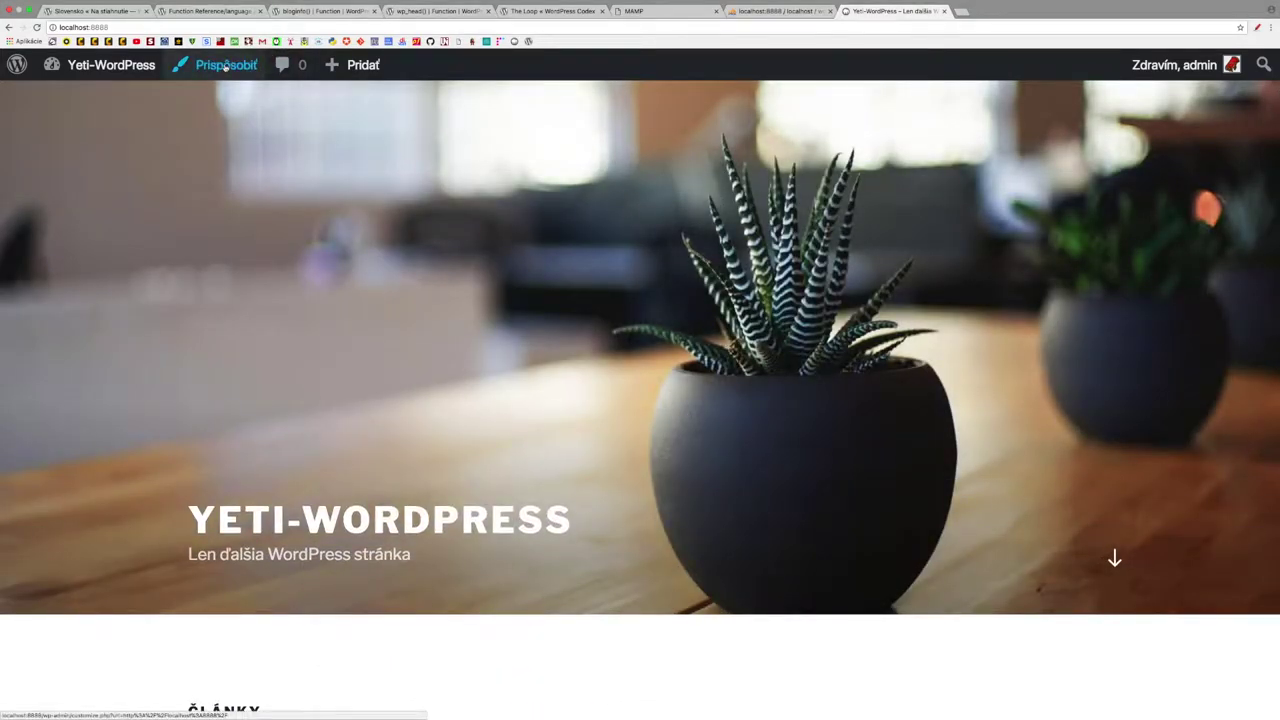
mouse_move(17, 66)
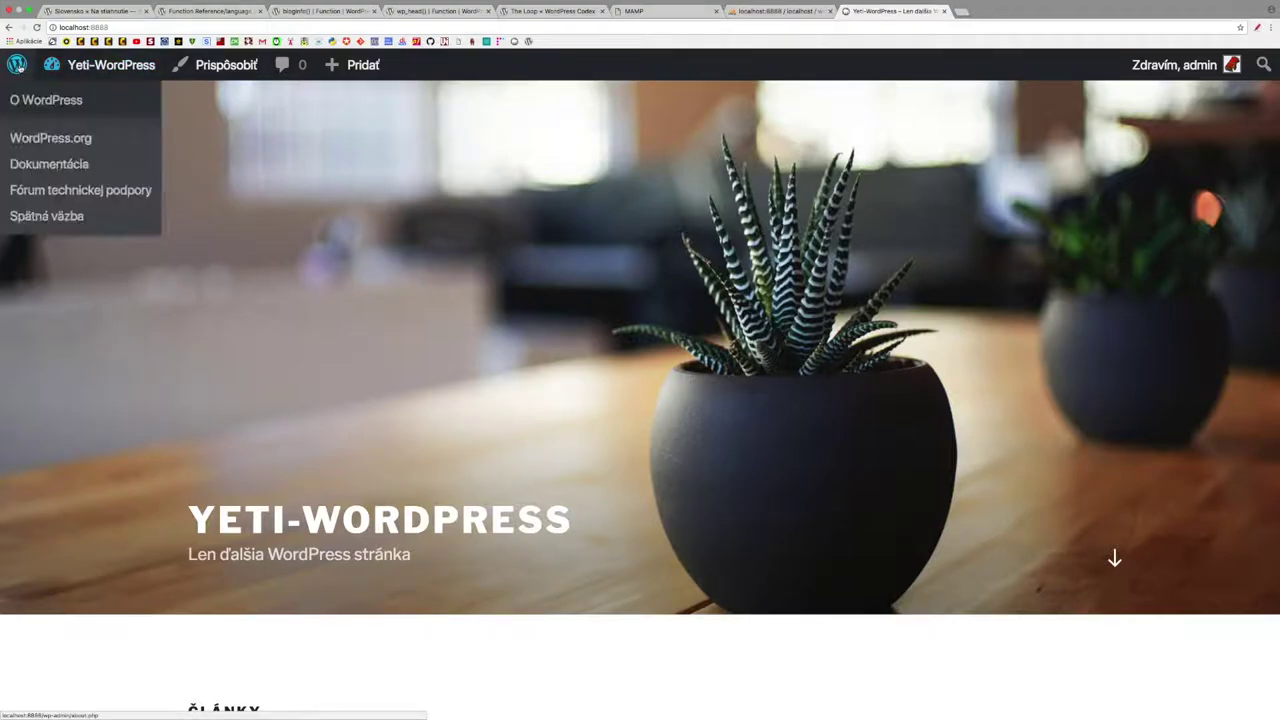
- From the Nástenka dashboard, open the Vzhľad > Témy theme management page
left_click(68, 102)
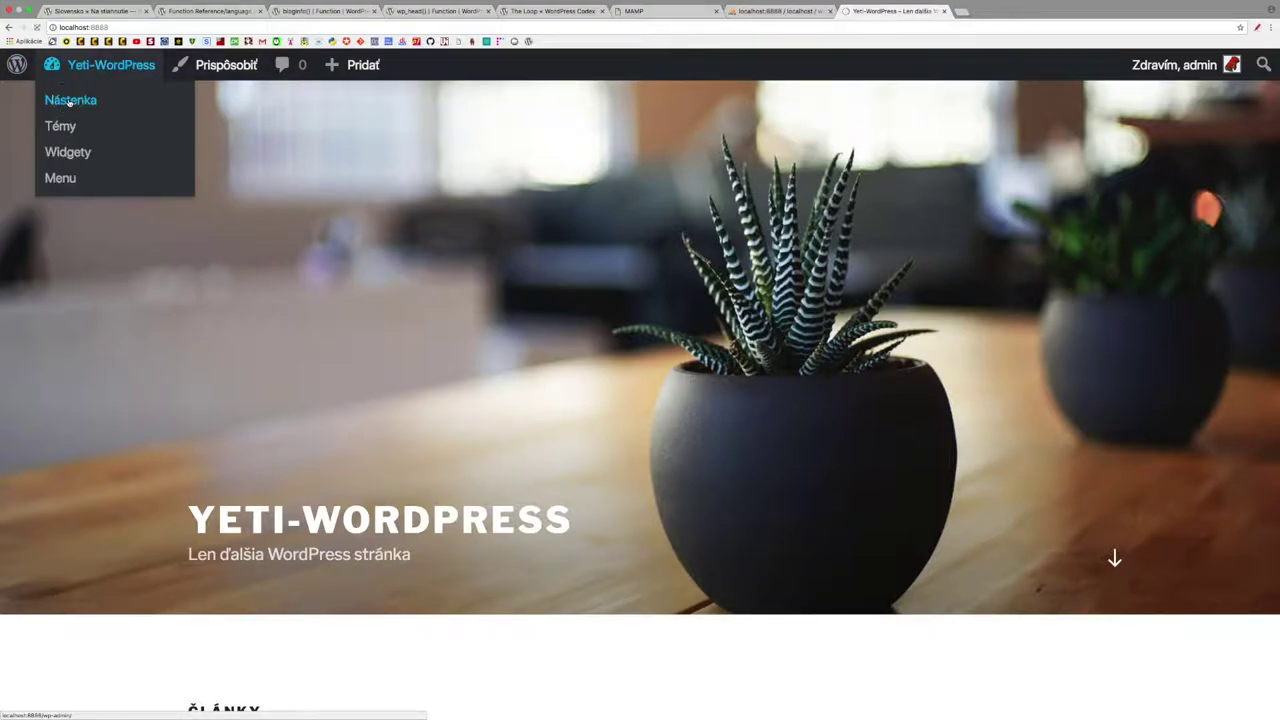
mouse_move(55, 226)
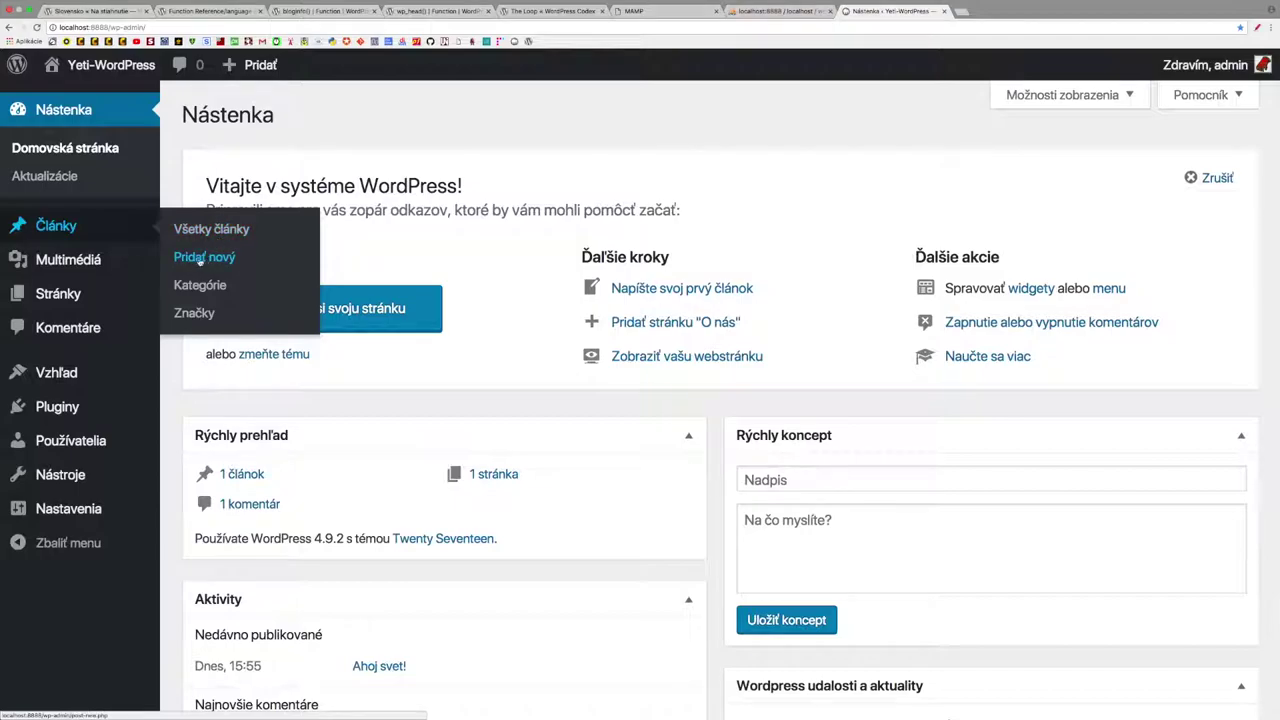
mouse_move(79, 262)
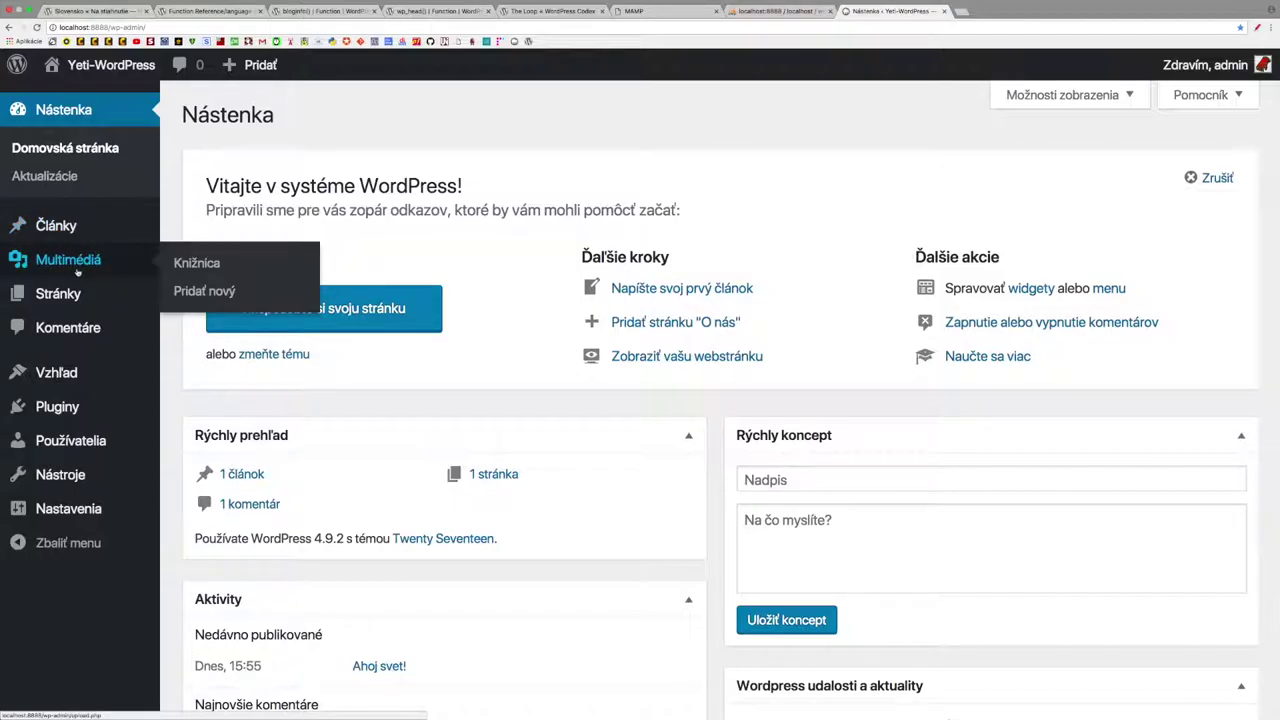
mouse_move(66, 294)
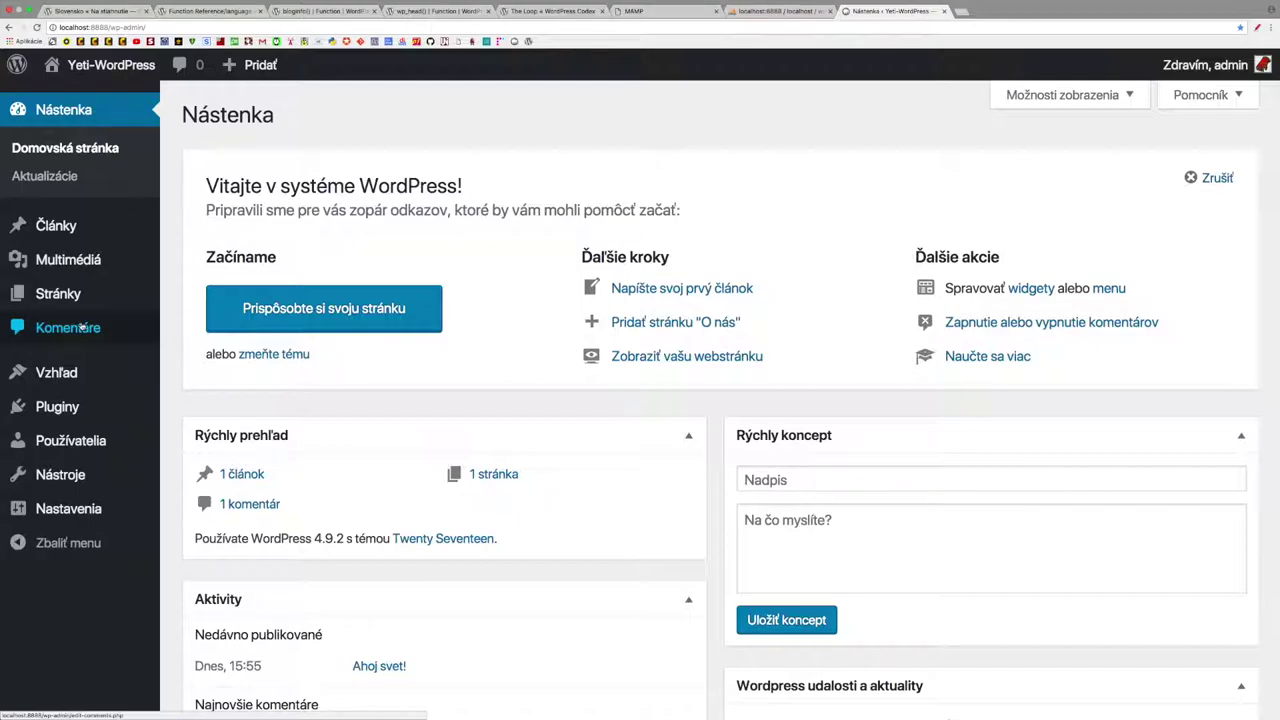
mouse_move(58, 374)
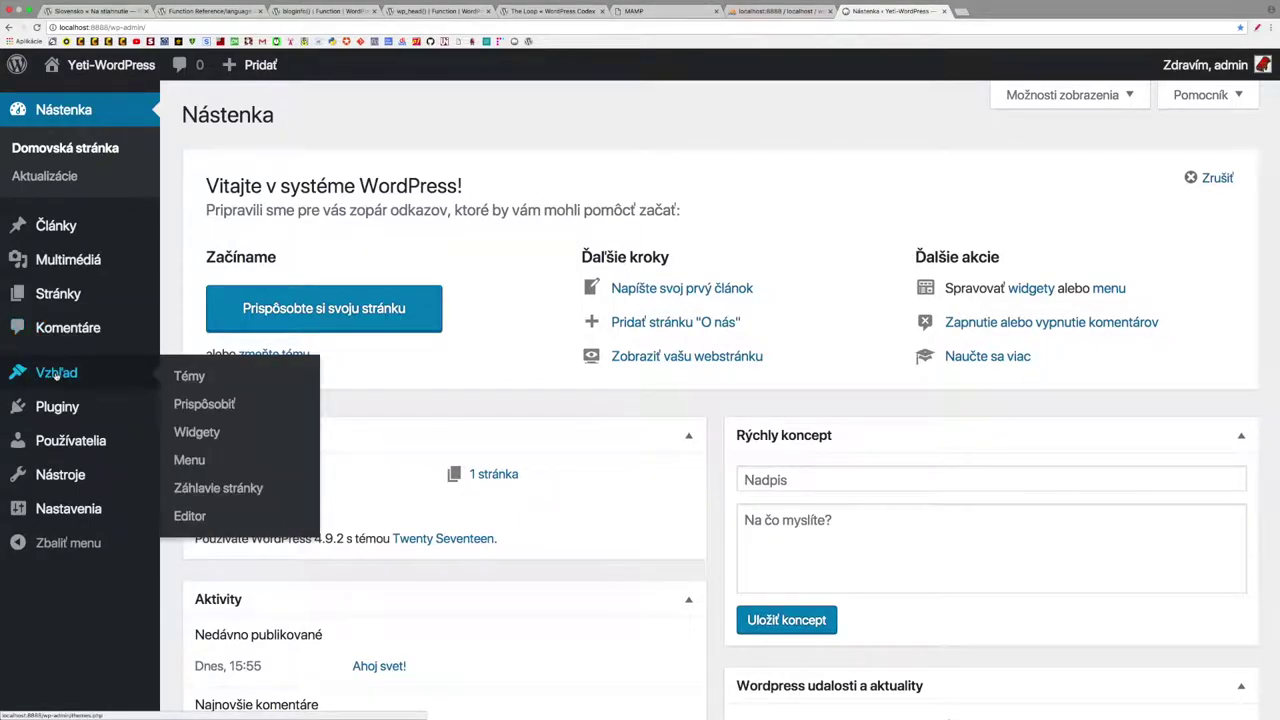
left_click(190, 377)
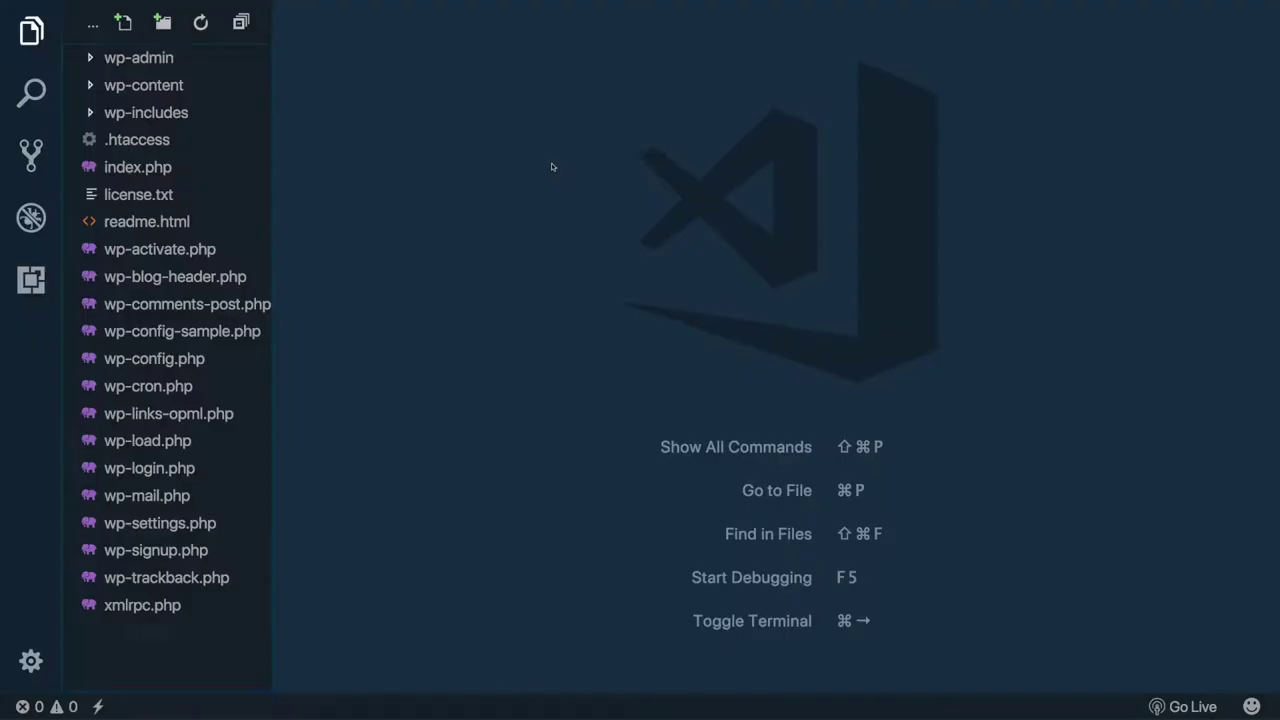
- Create a folder named yetiTema inside wp-content/themes
left_click(91, 87)
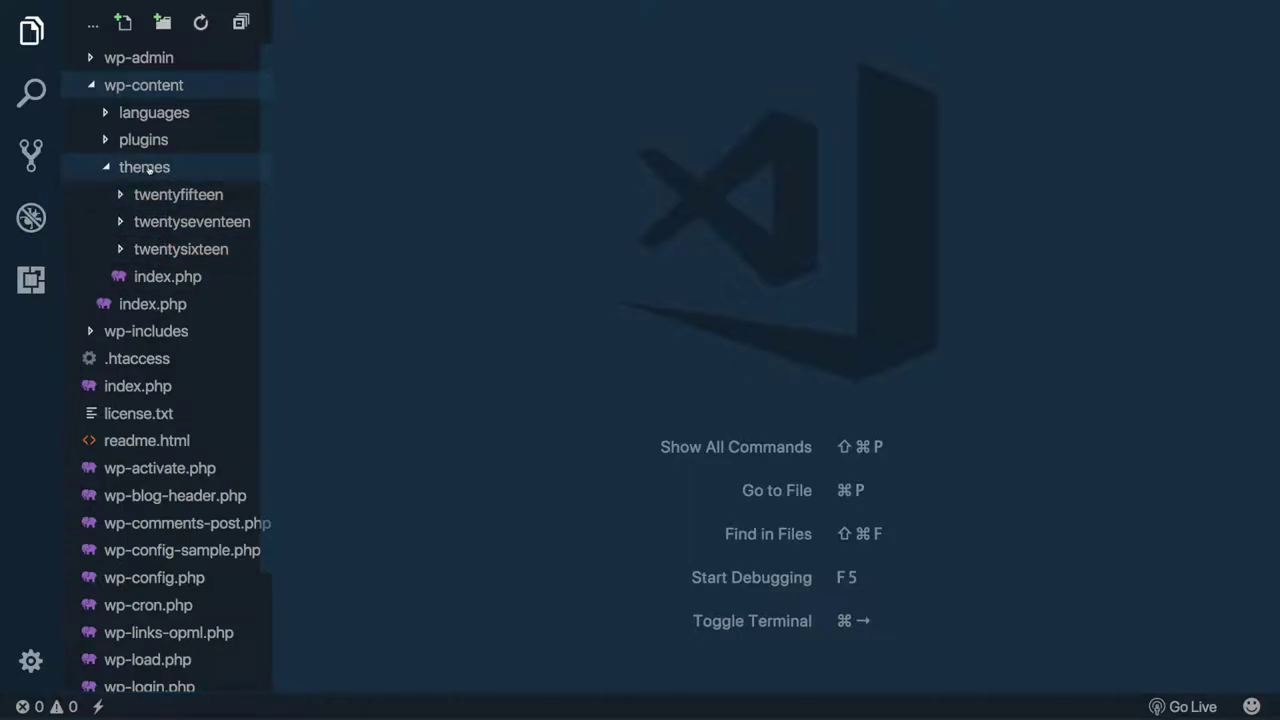
left_click(150, 170)
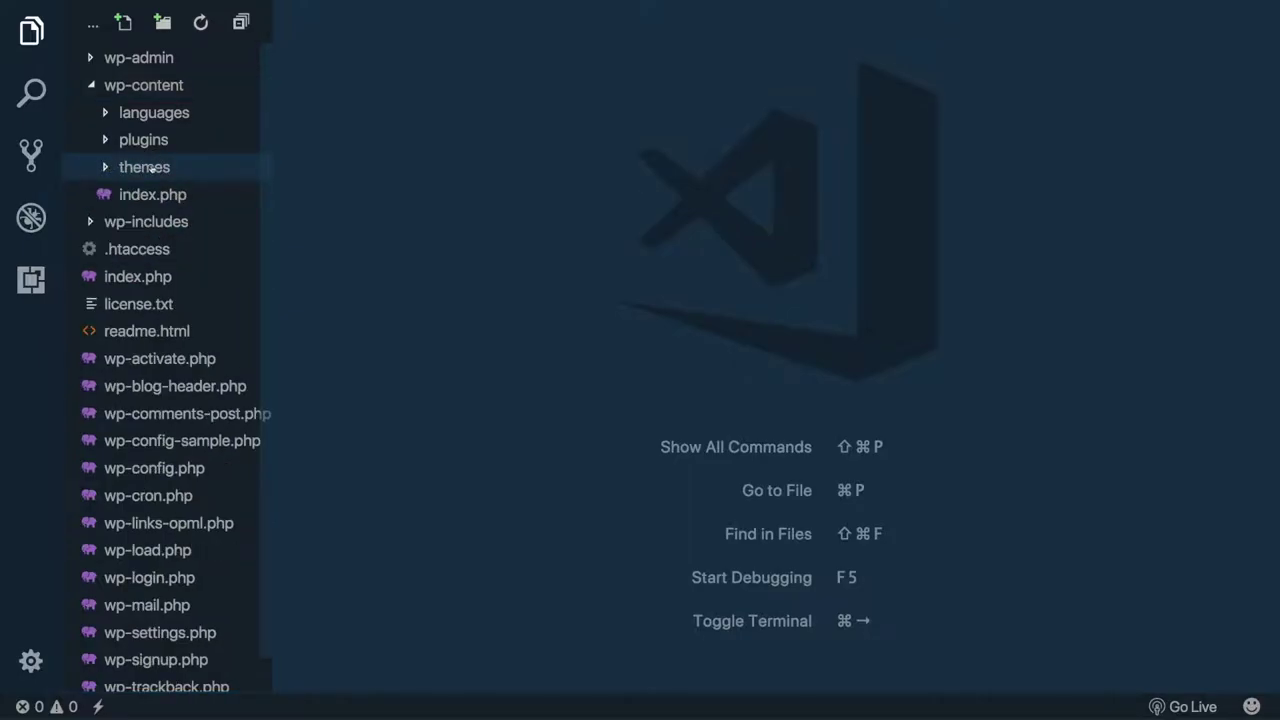
left_click(162, 22)
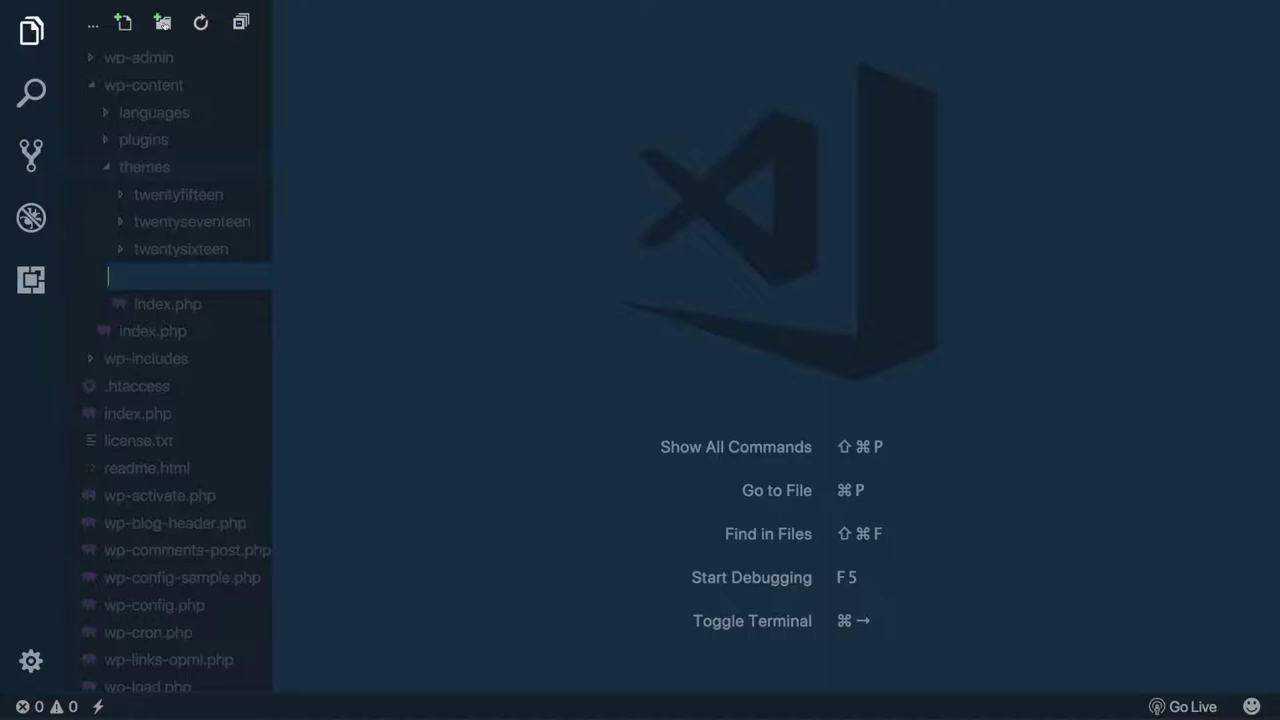
type("yetiTema")
key("Return")
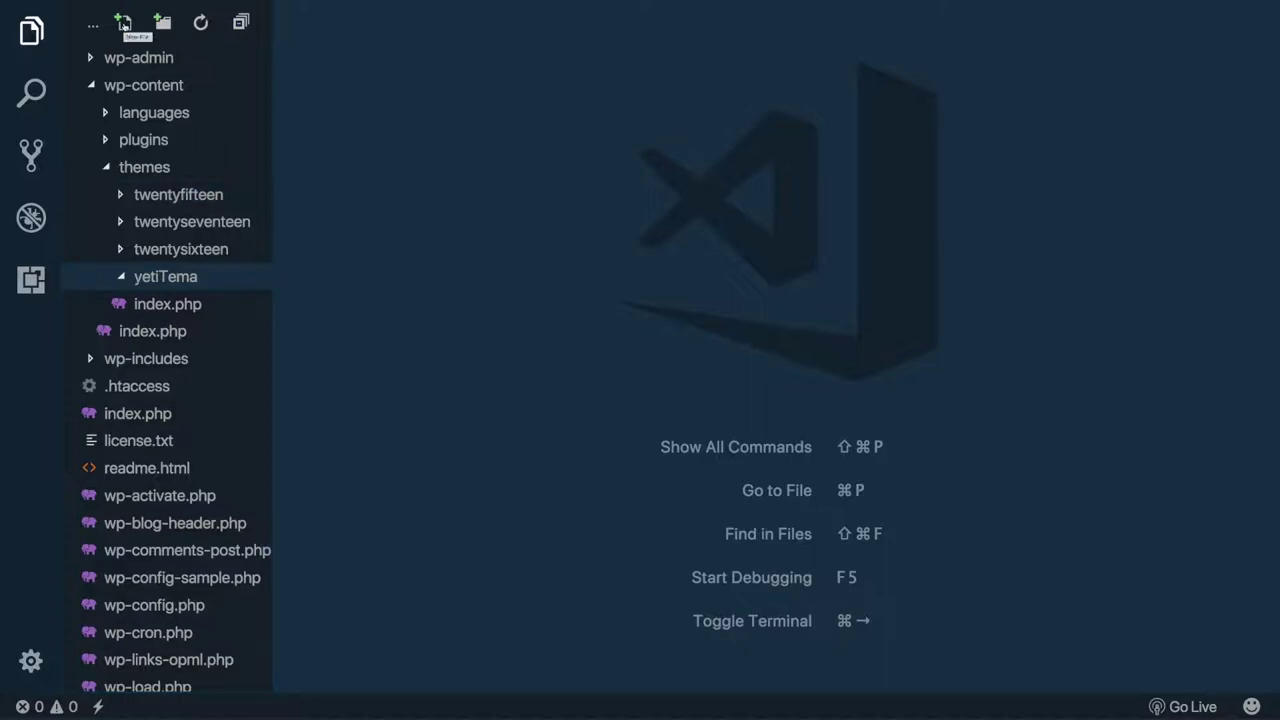
- Create an empty index.php file inside the yetiTema folder
left_click(123, 22)
type("index.")
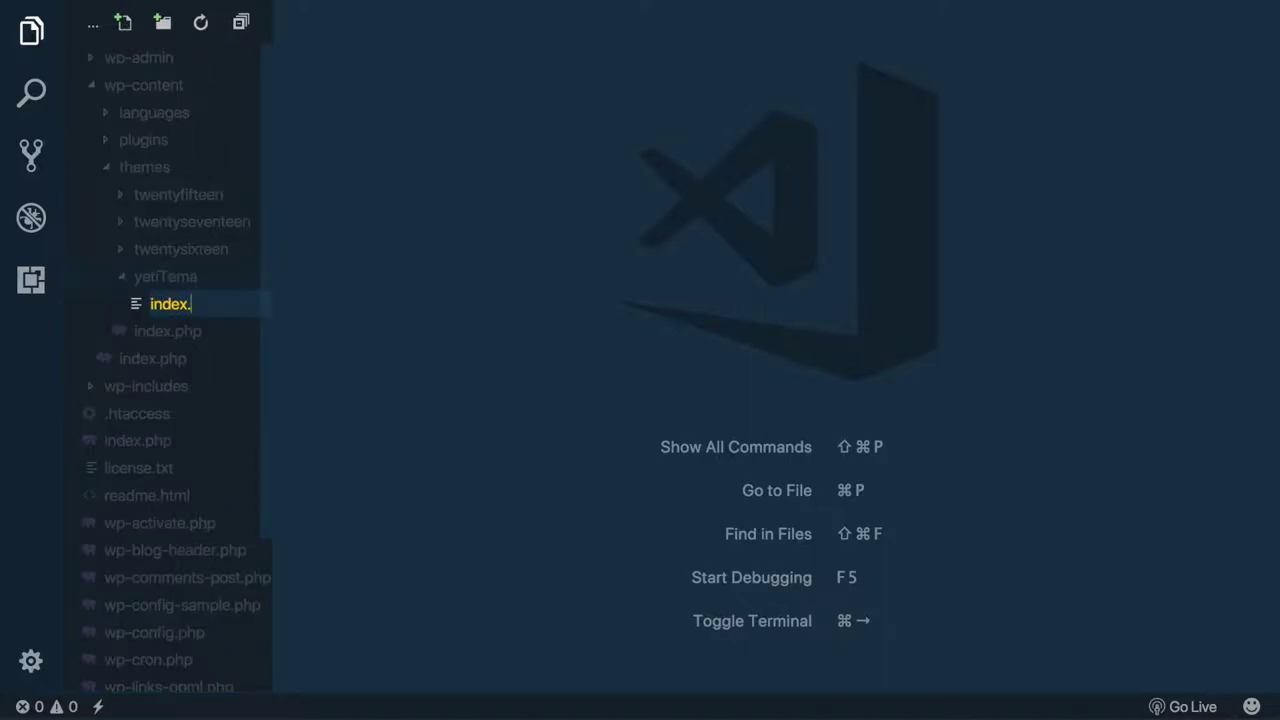
type("php")
key("Return")
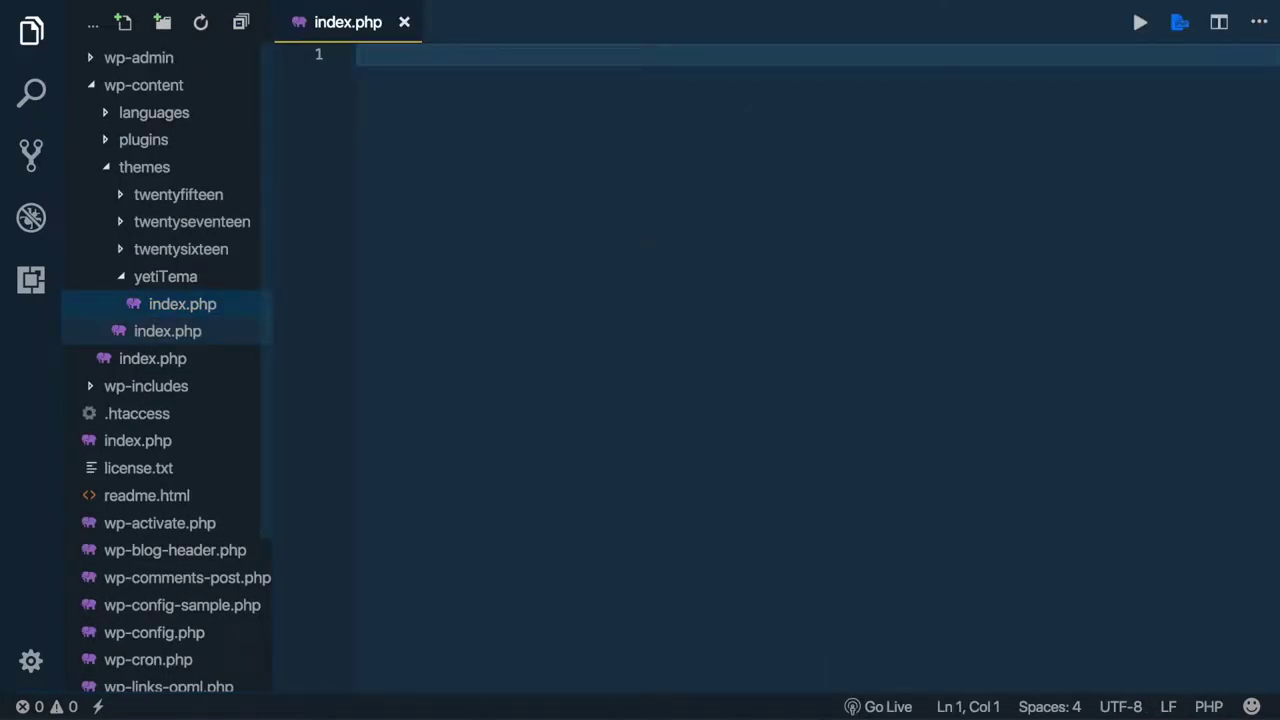
left_click(182, 304)
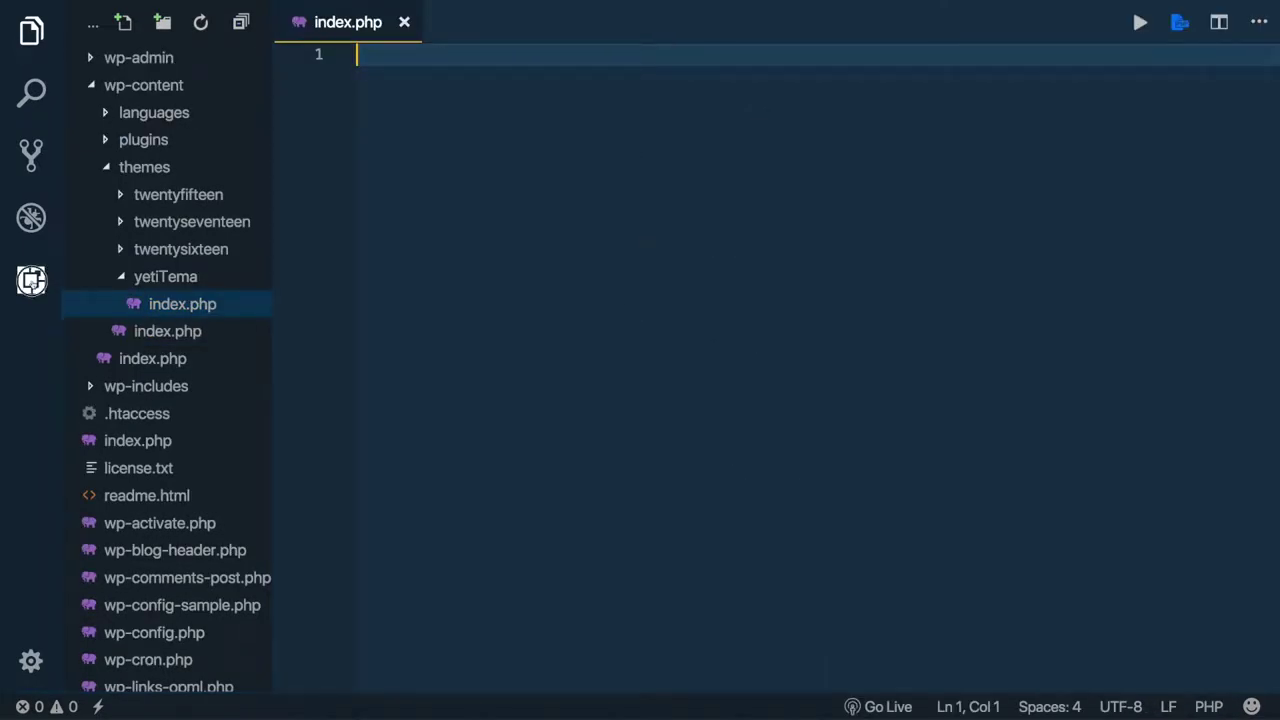
- Search the Extensions marketplace for 'wordp' and view the Wordpress Snippet extension's details
left_click(31, 282)
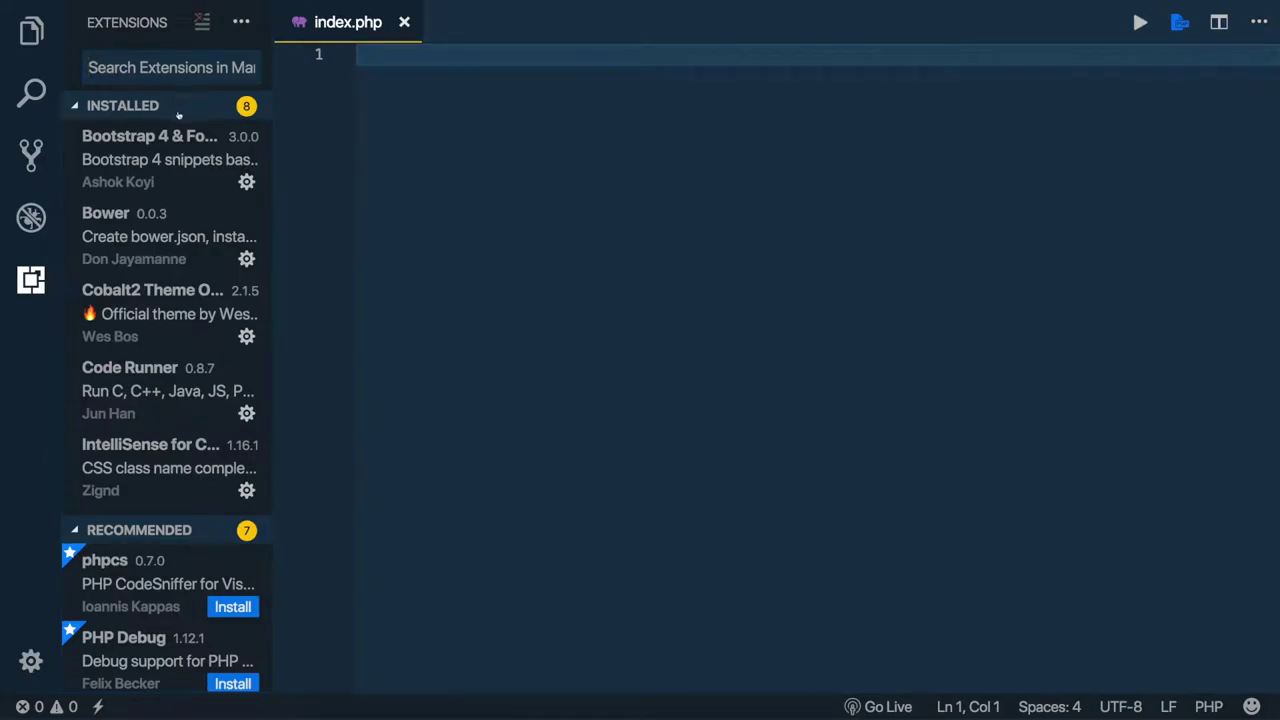
scroll(176, 293, "down", 3)
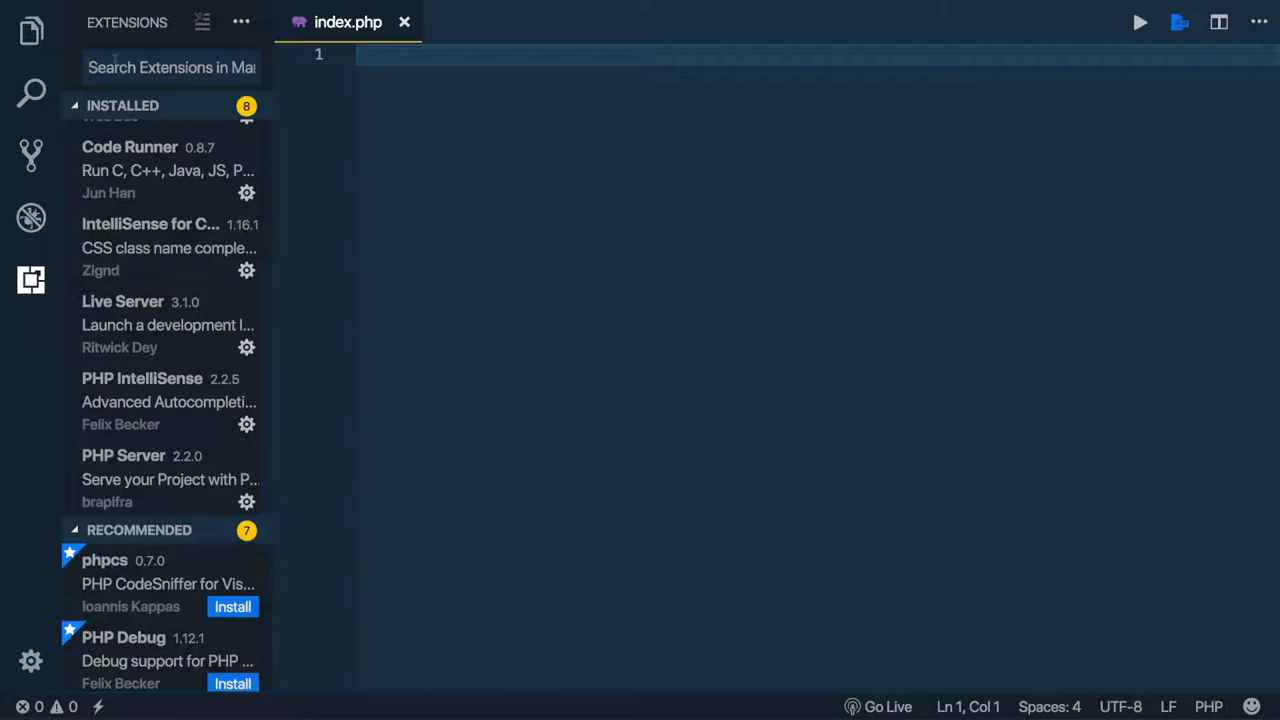
type("wo")
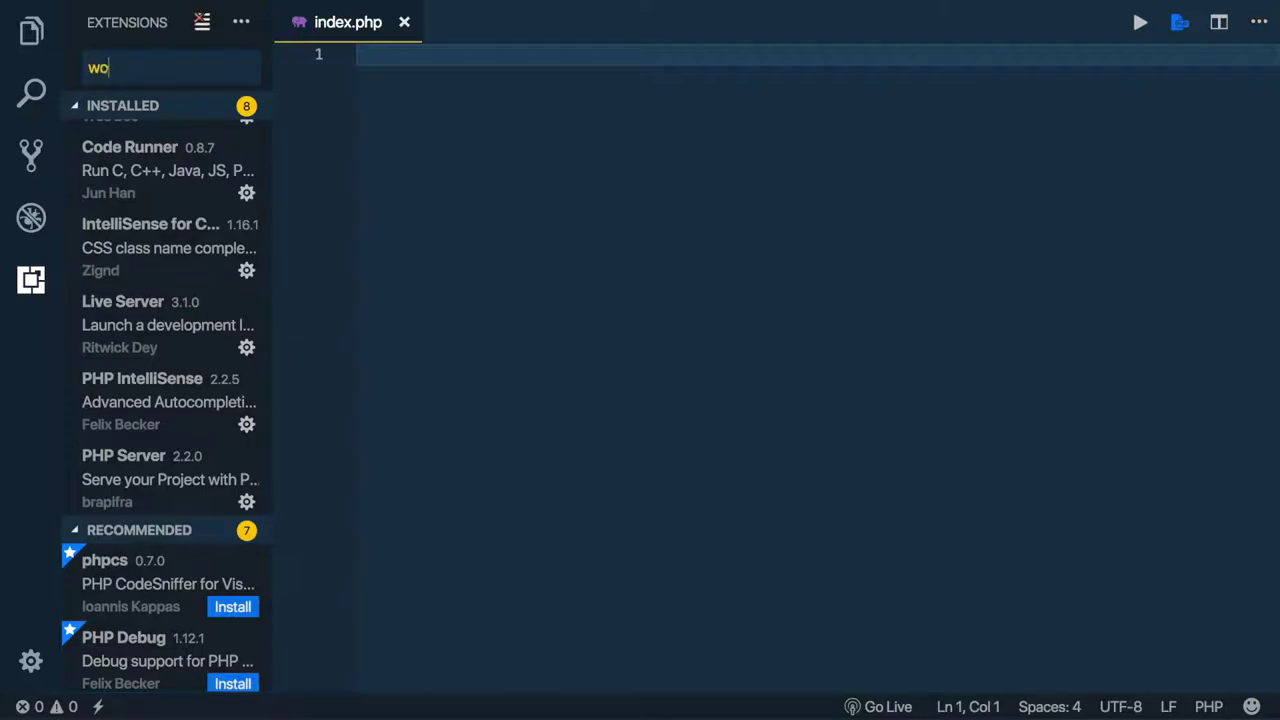
type("rdp")
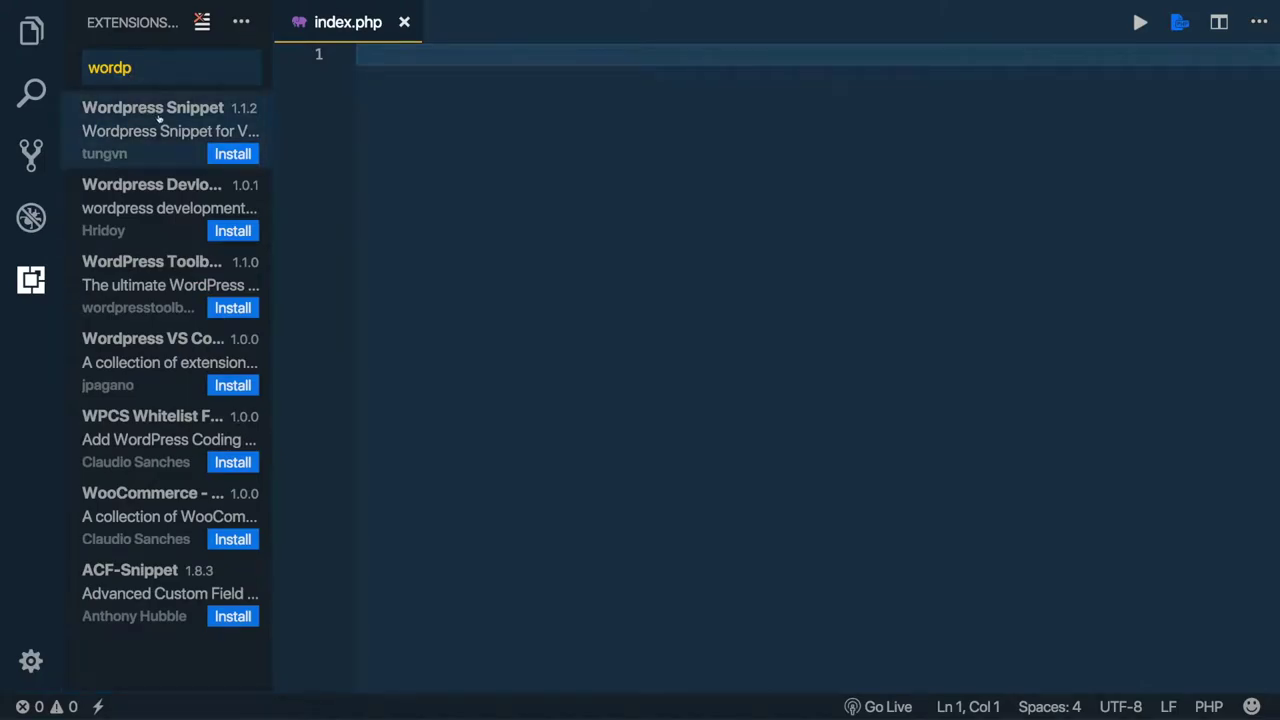
left_click(158, 118)
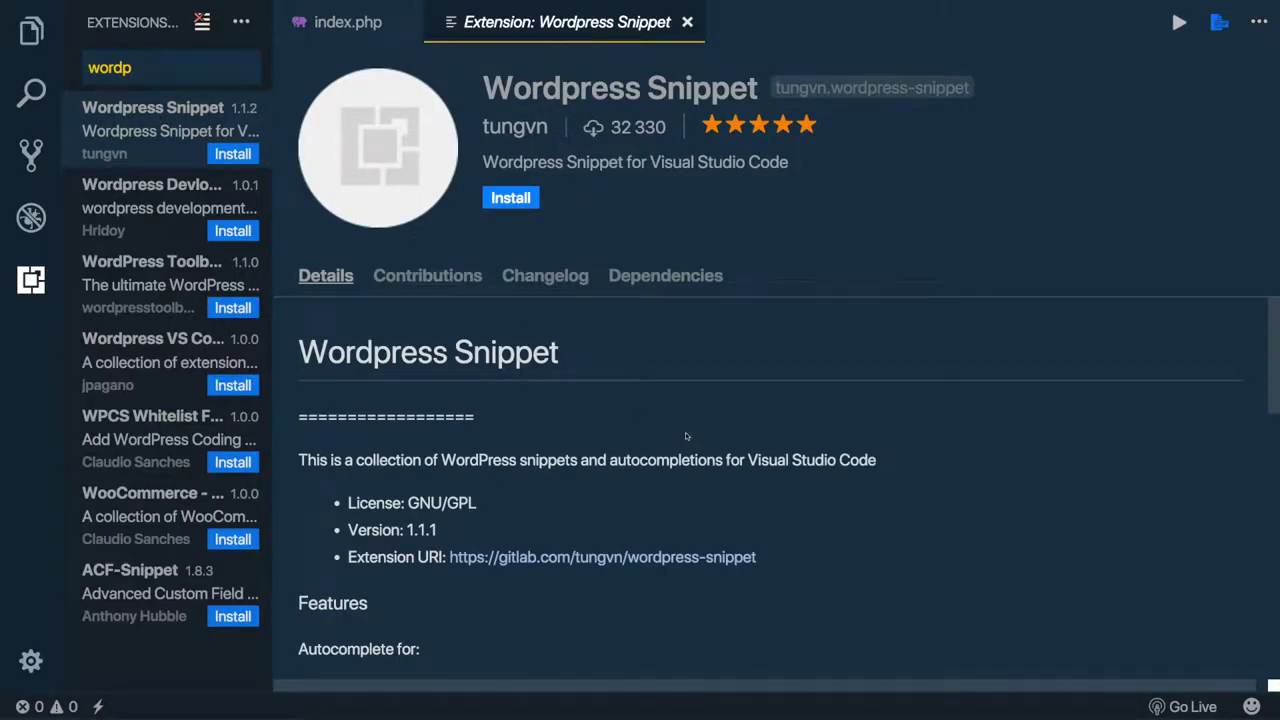
scroll(685, 432, "down", 5)
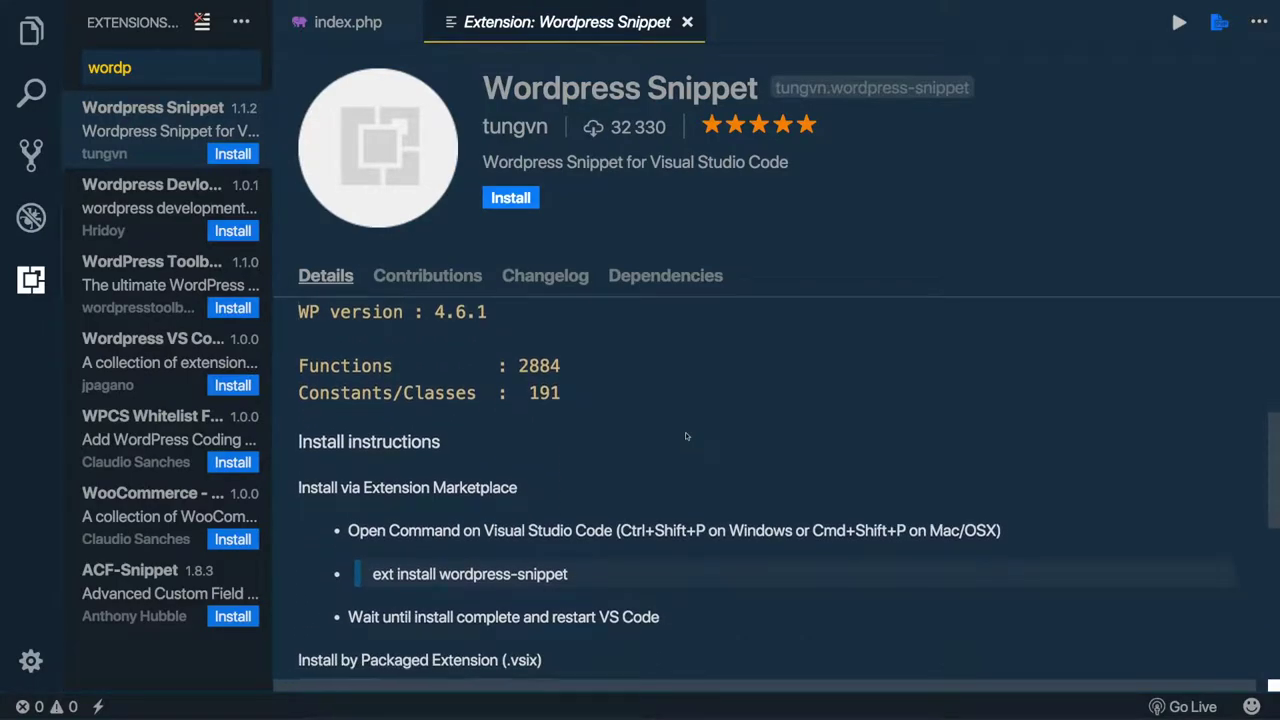
scroll(685, 432, "down", 5)
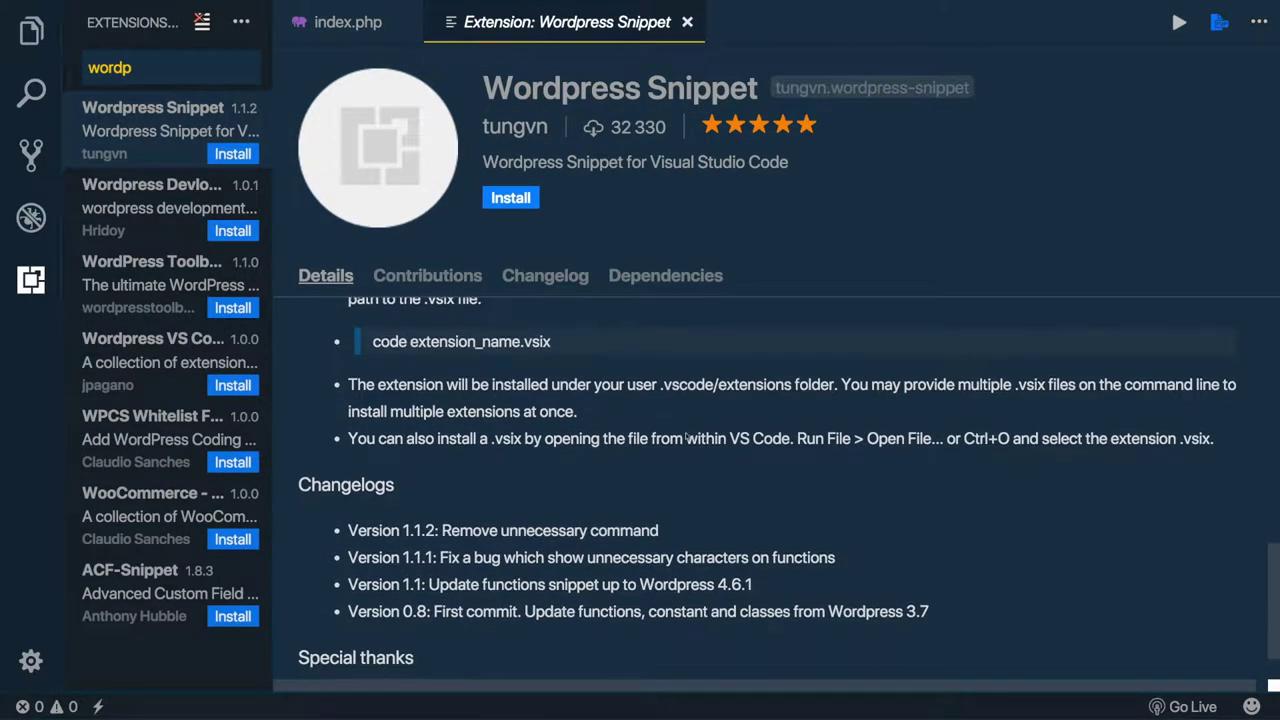